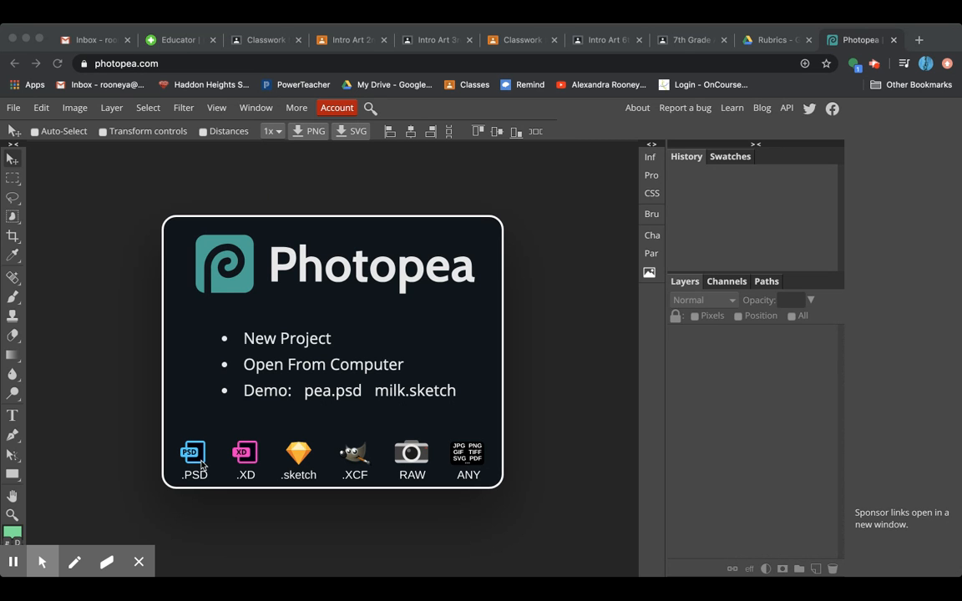
Step: Start a new project and name it 3dcities
{"action": "left_click", "coordinate": [13, 108]}
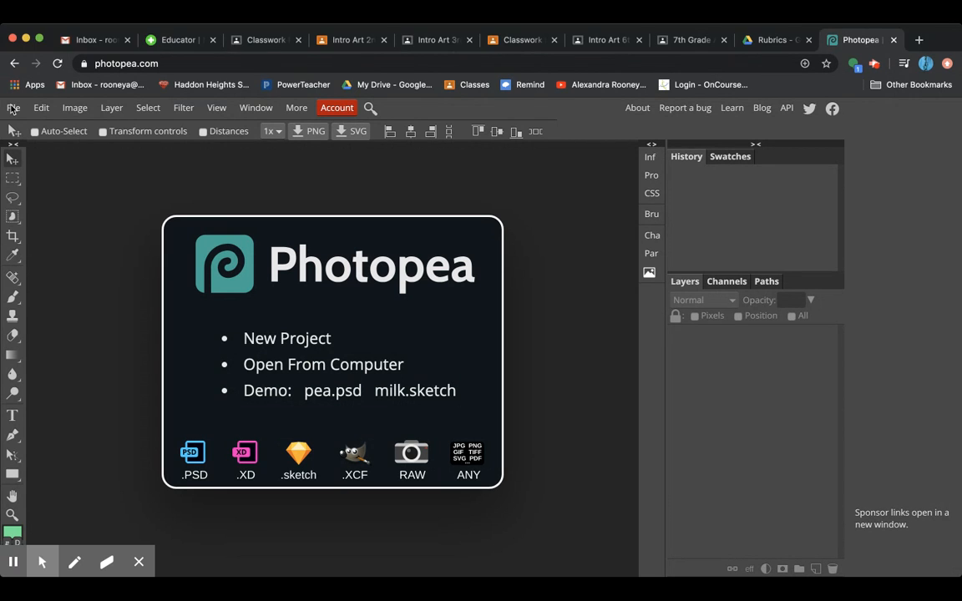
{"action": "left_click", "coordinate": [12, 108]}
{"action": "left_click", "coordinate": [34, 128]}
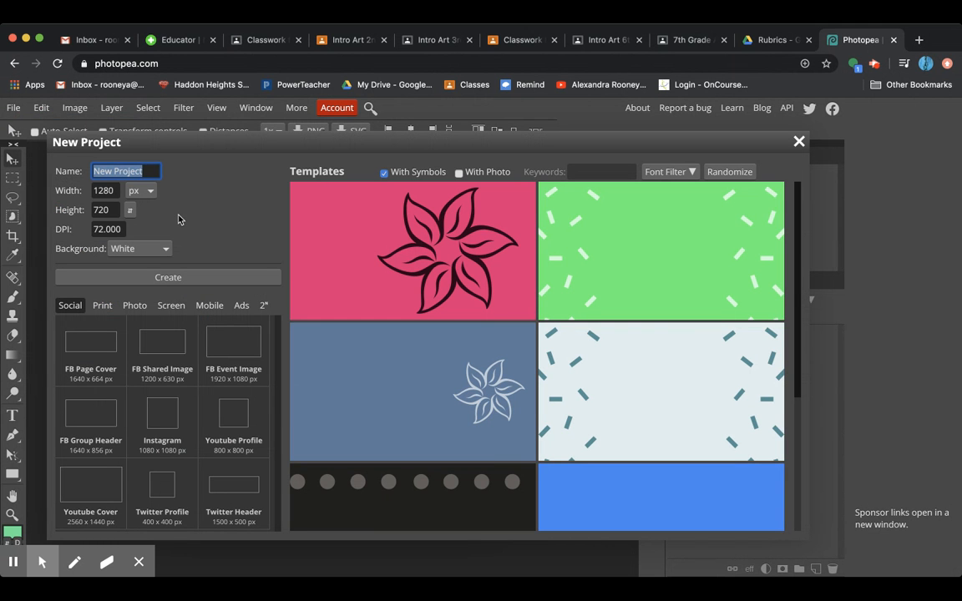
{"action": "type", "text": "3dcities"}
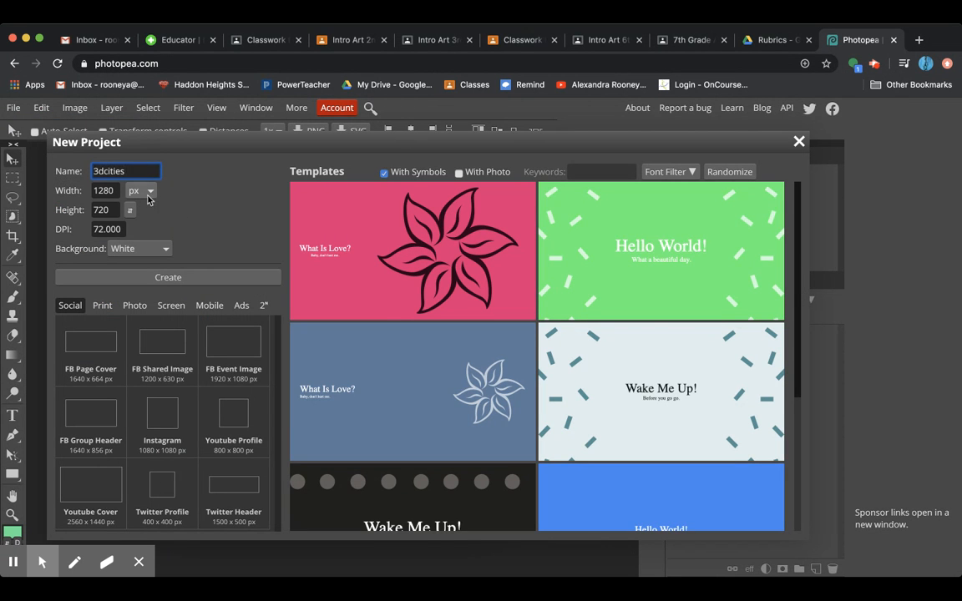
Step: Set the project's units to inches, with a width of 7 in and a height of 5 in
{"action": "key", "text": "Tab"}
{"action": "key", "text": "Tab"}
{"action": "left_click", "coordinate": [140, 236]}
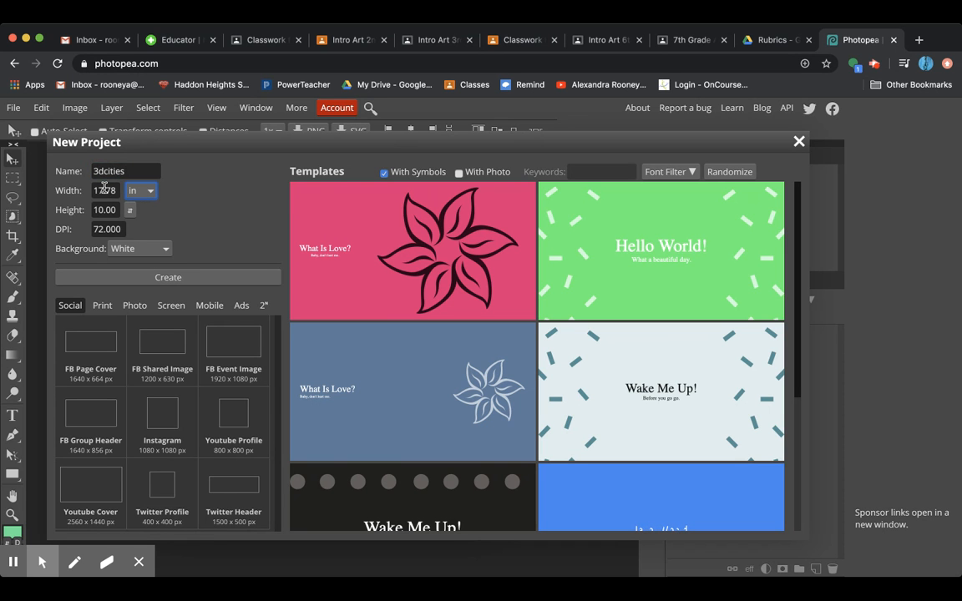
{"action": "double_click", "coordinate": [104, 189]}
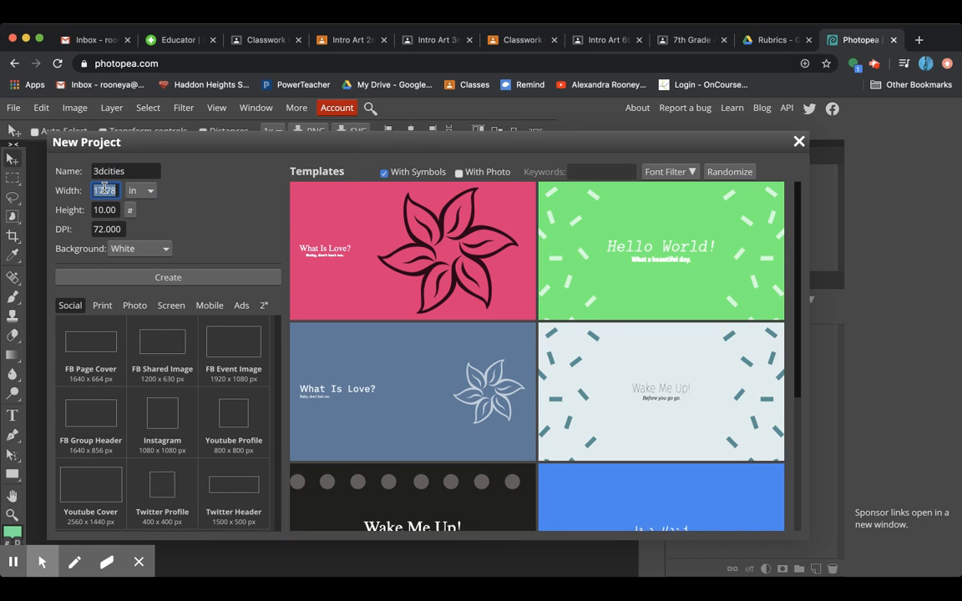
{"action": "type", "text": "7"}
{"action": "double_click", "coordinate": [108, 210]}
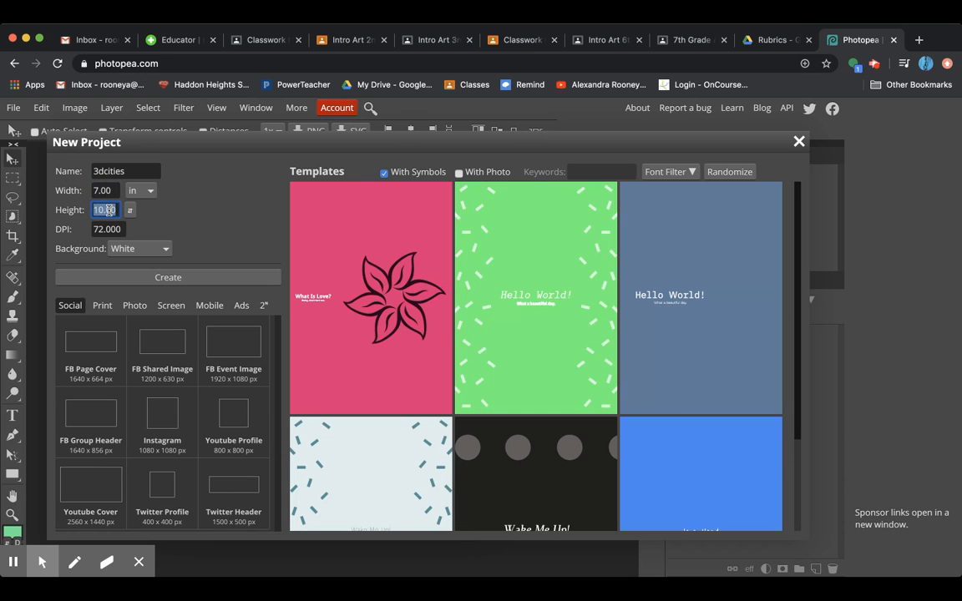
{"action": "type", "text": "5"}
Step: Choose a transparent background for the project and create it
{"action": "key", "text": "Tab"}
{"action": "key", "text": "Tab"}
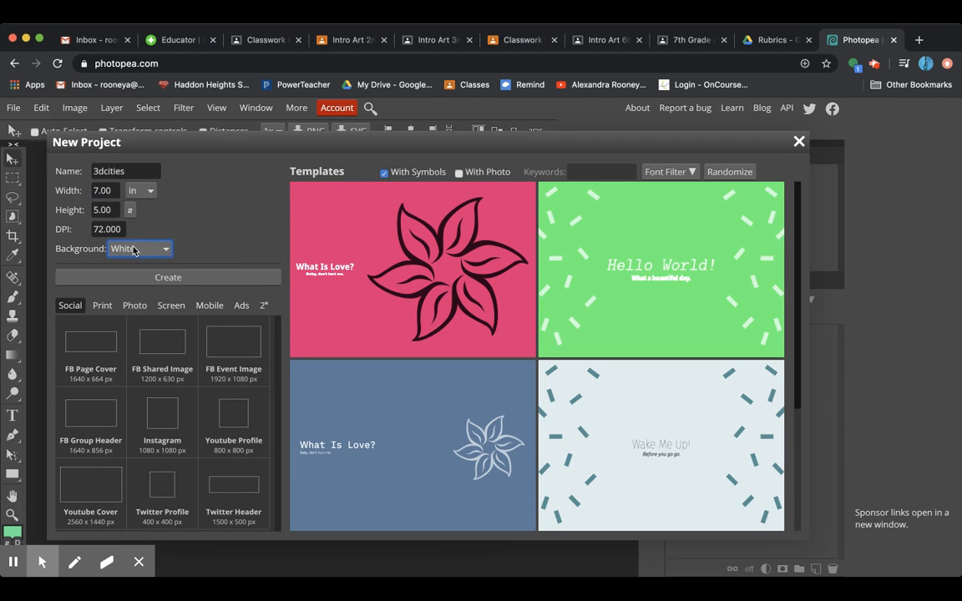
{"action": "key", "text": "t"}
{"action": "left_click", "coordinate": [204, 277]}
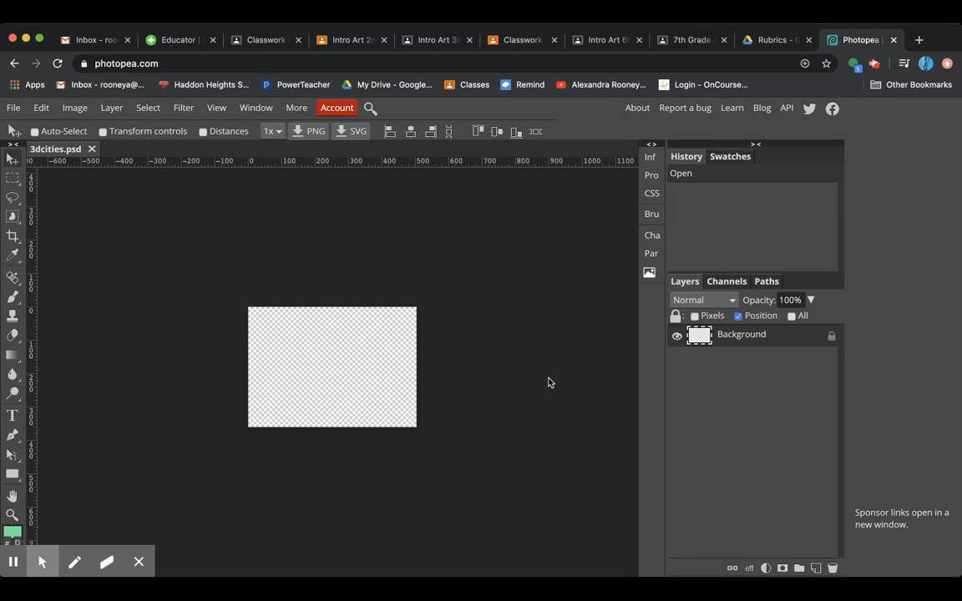
Step: Add a new empty layer above the Background layer
{"action": "key", "text": "super+plus"}
{"action": "key", "text": "super+plus"}
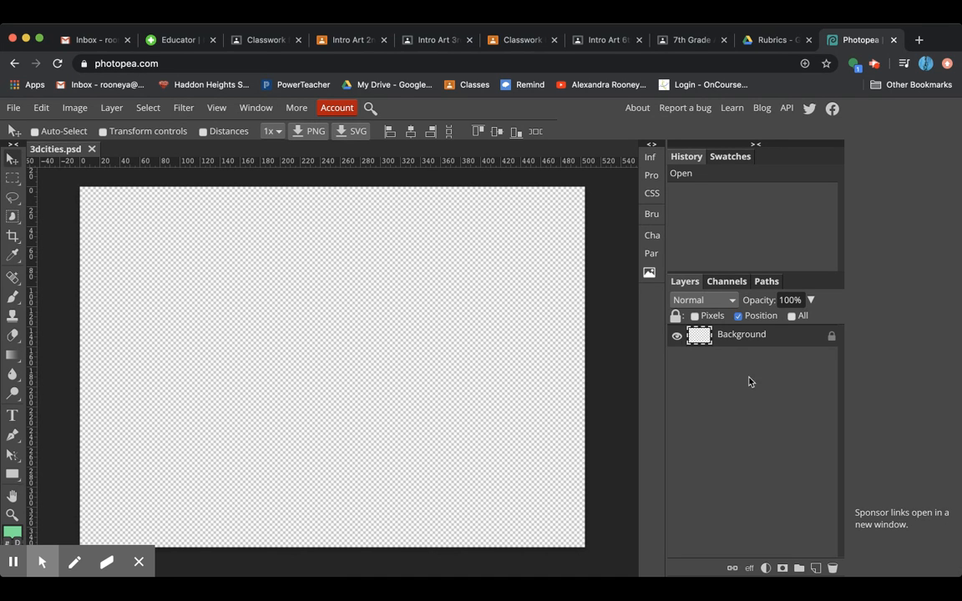
{"action": "left_click", "coordinate": [815, 567]}
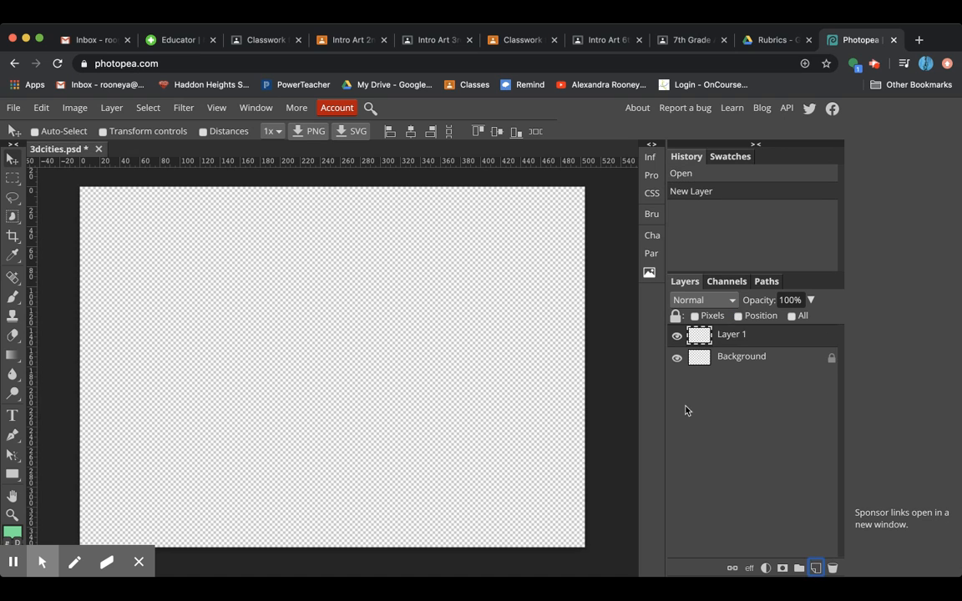
Step: Fill the entire Background layer with a soft light green using the Paint Bucket tool
{"action": "left_click", "coordinate": [749, 357]}
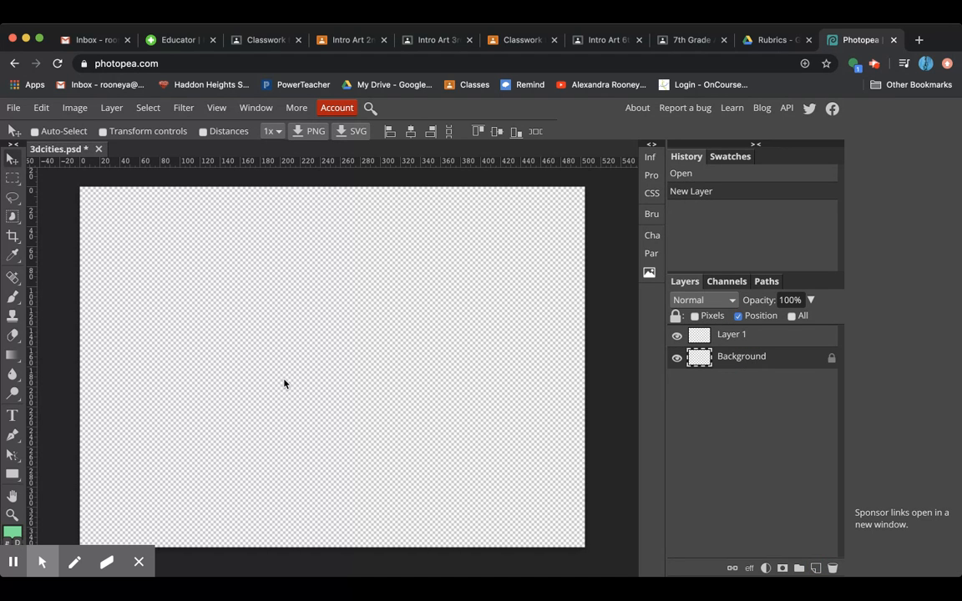
{"action": "left_click", "coordinate": [14, 359]}
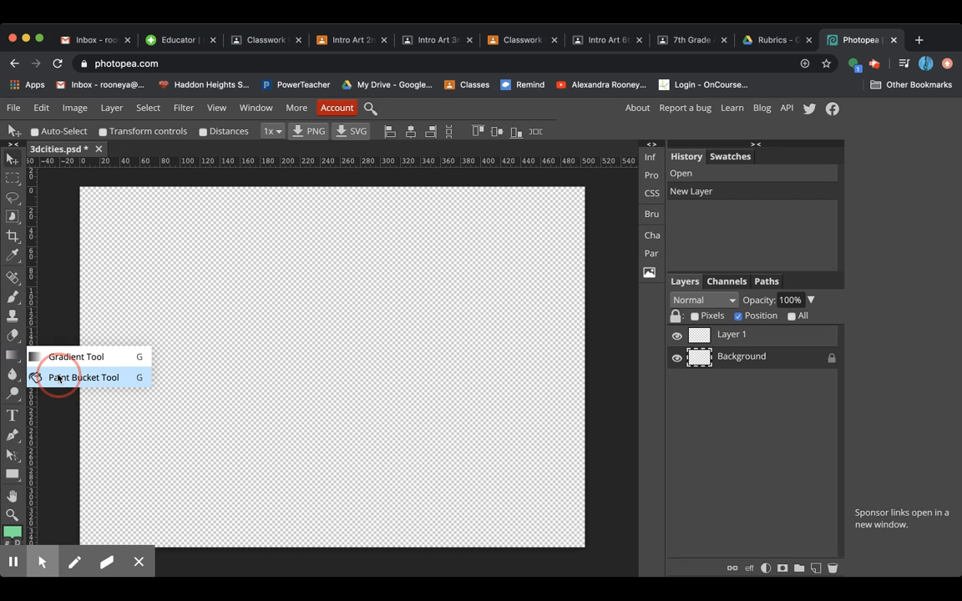
{"action": "left_click", "coordinate": [58, 378]}
{"action": "left_click", "coordinate": [12, 531]}
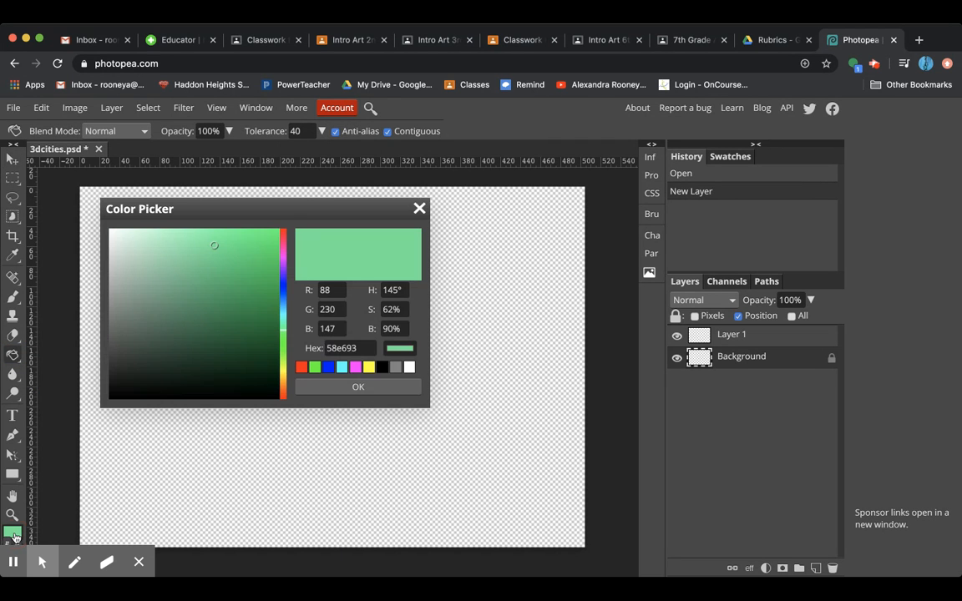
{"action": "left_click", "coordinate": [189, 245]}
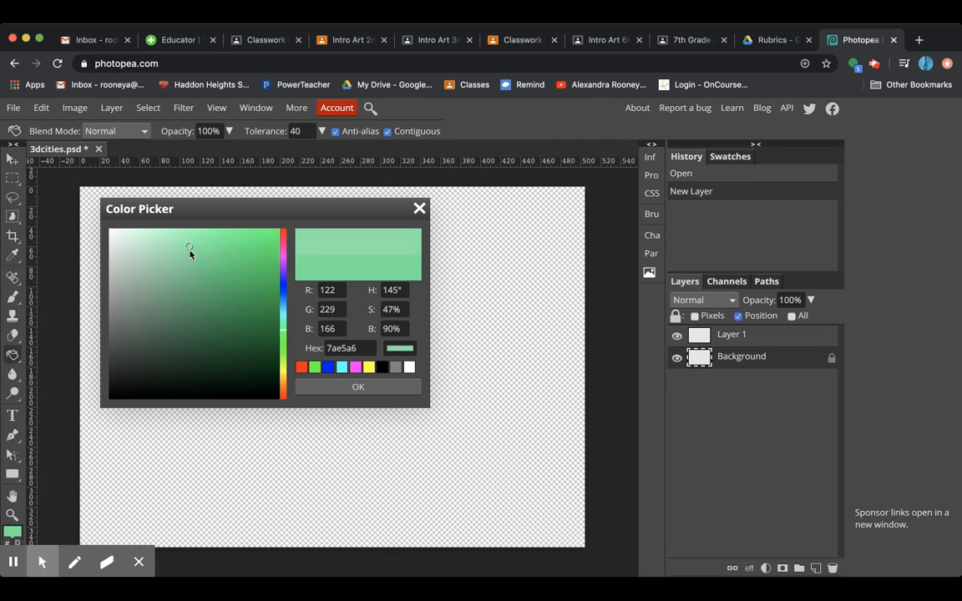
{"action": "mouse_move", "coordinate": [188, 251]}
{"action": "left_mouse_down"}
{"action": "mouse_move", "coordinate": [176, 245]}
{"action": "mouse_move", "coordinate": [173, 258]}
{"action": "mouse_move", "coordinate": [204, 281]}
{"action": "mouse_move", "coordinate": [199, 254]}
{"action": "left_mouse_up"}
{"action": "left_click", "coordinate": [350, 390]}
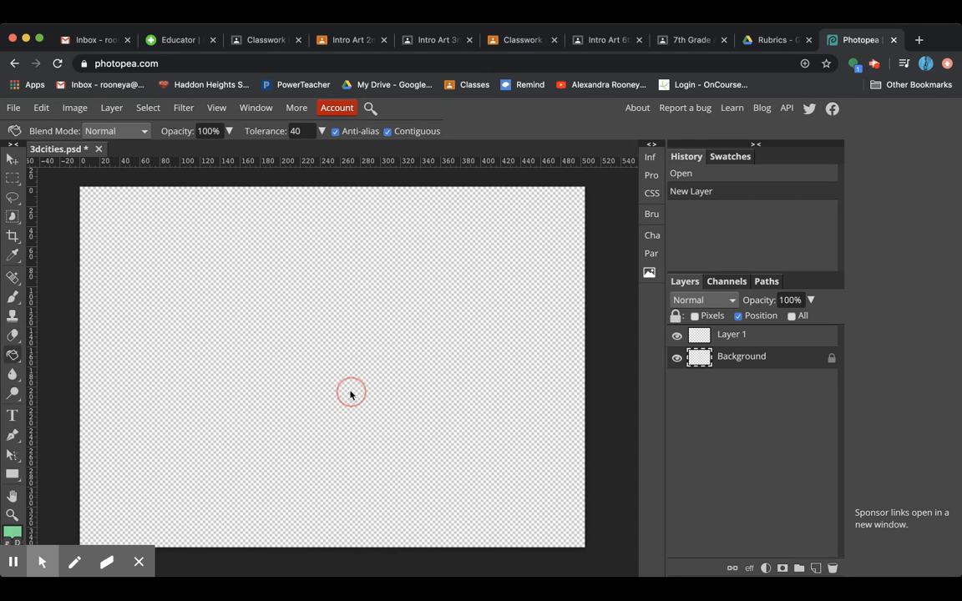
{"action": "left_click", "coordinate": [279, 326]}
Step: Select Layer 1 and activate the Rectangle tool for drawing a shape
{"action": "left_click", "coordinate": [741, 336]}
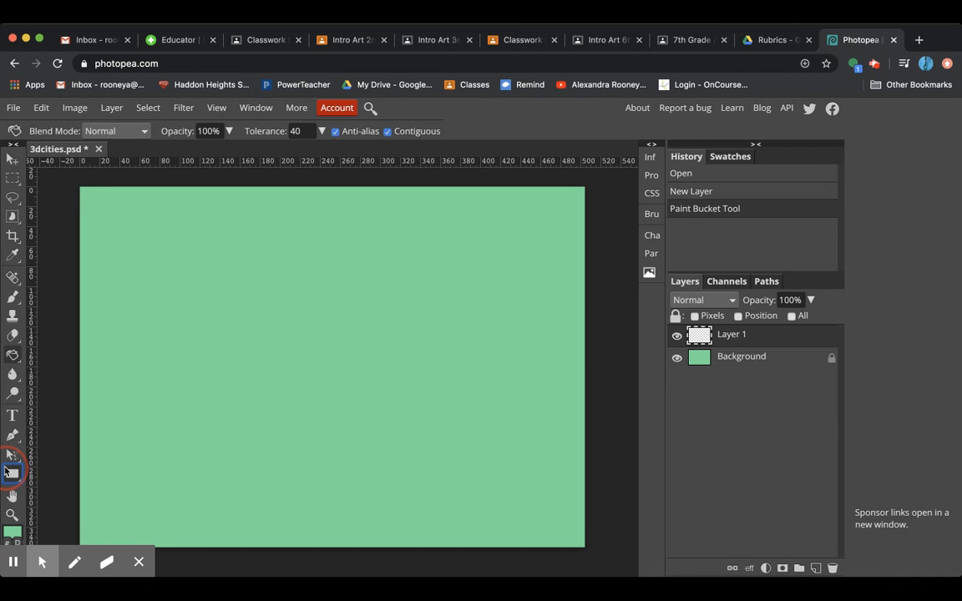
{"action": "left_click", "coordinate": [12, 474]}
{"action": "left_click", "coordinate": [82, 127]}
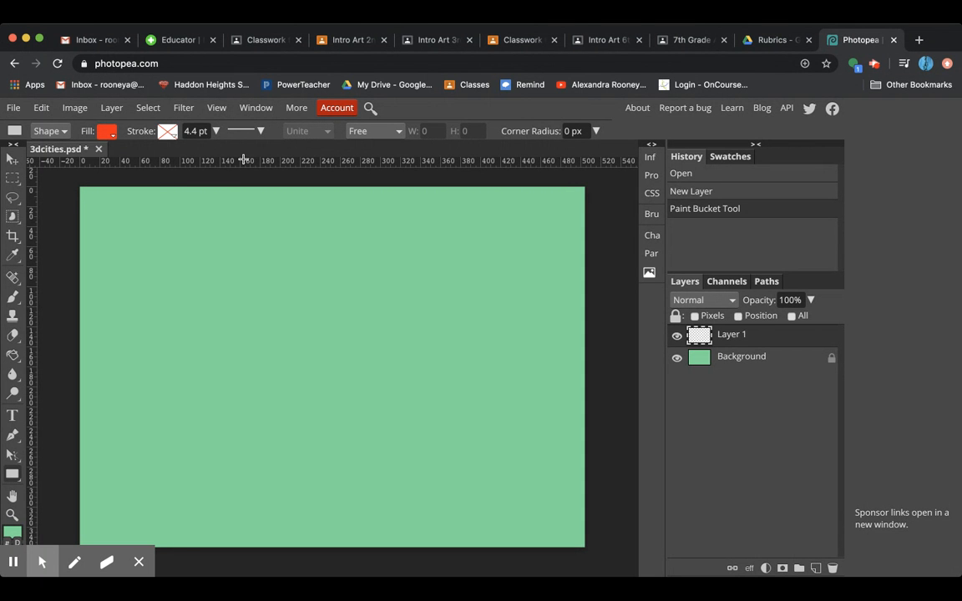
Step: Hide the canvas rulers and show them again
{"action": "left_click", "coordinate": [217, 109]}
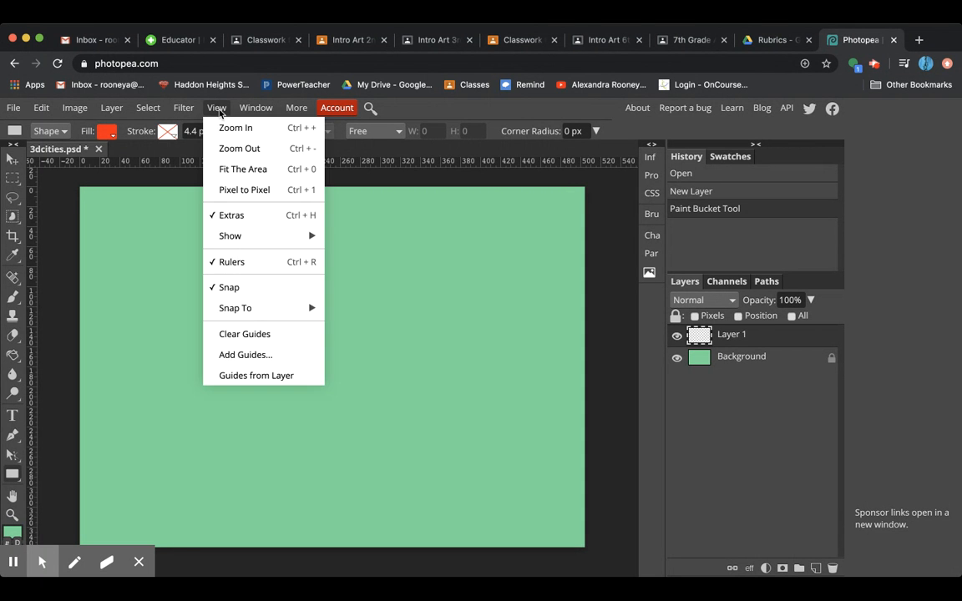
{"action": "left_click", "coordinate": [263, 264]}
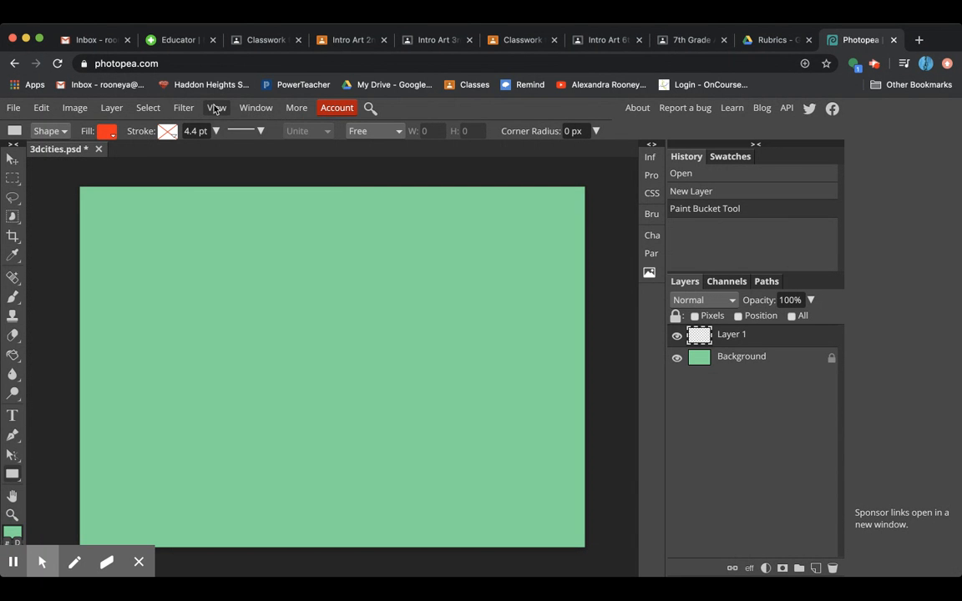
{"action": "left_click", "coordinate": [217, 107]}
{"action": "left_click", "coordinate": [261, 261]}
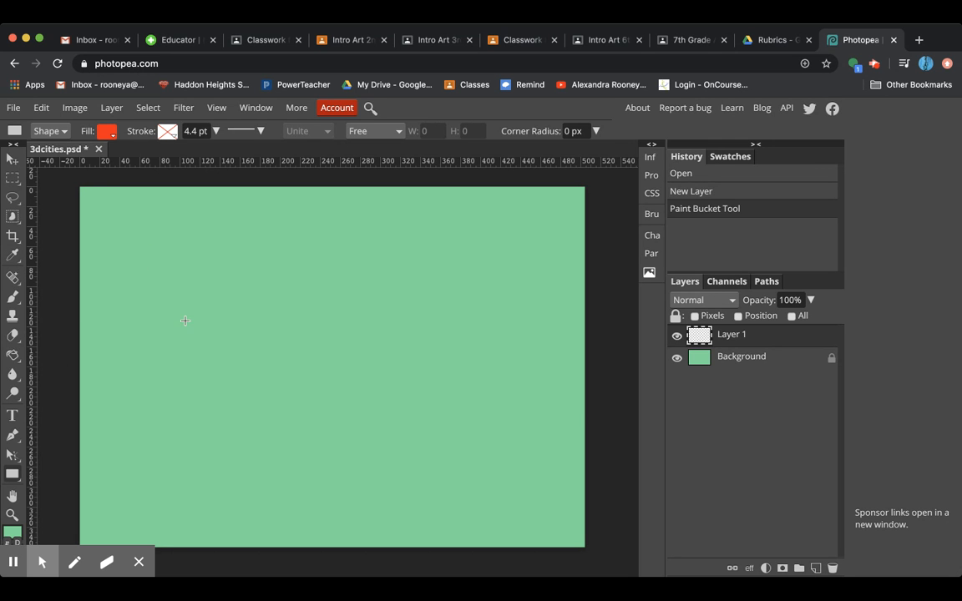
Step: Set the shape fill to a medium blue and draw a rectangle about 190 by 230 px on Layer 1
{"action": "left_click", "coordinate": [106, 131]}
{"action": "left_click", "coordinate": [119, 185]}
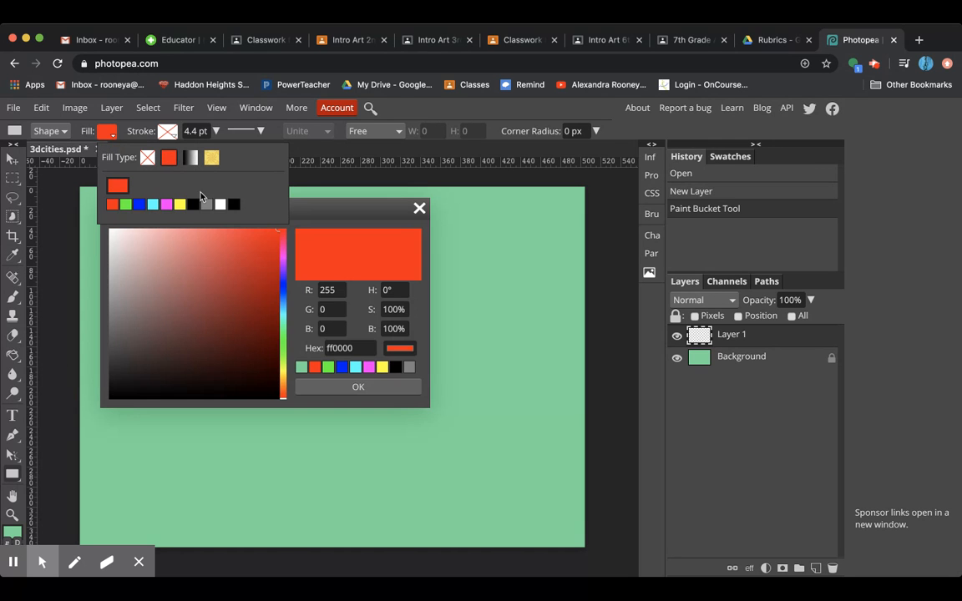
{"action": "left_click", "coordinate": [288, 353]}
{"action": "left_click_drag", "start_coordinate": [288, 352], "coordinate": [283, 292]}
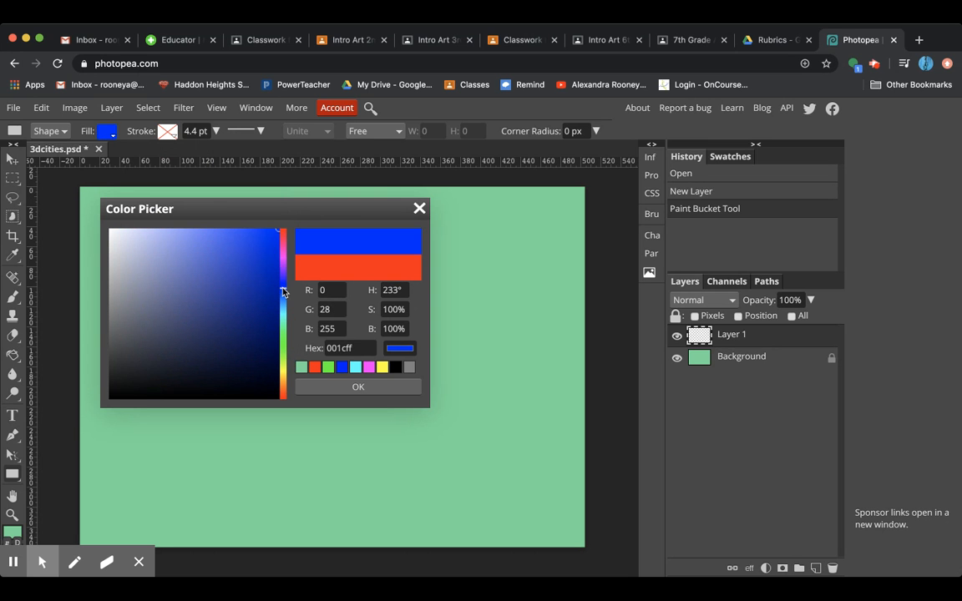
{"action": "mouse_move", "coordinate": [274, 240]}
{"action": "left_mouse_down"}
{"action": "mouse_move", "coordinate": [227, 273]}
{"action": "mouse_move", "coordinate": [182, 283]}
{"action": "mouse_move", "coordinate": [376, 511]}
{"action": "mouse_move", "coordinate": [366, 511]}
{"action": "left_mouse_up"}
{"action": "left_click", "coordinate": [348, 387]}
Step: Move the blue rectangle on Layer 1 about 15 px up and to the left
{"action": "left_click", "coordinate": [726, 337]}
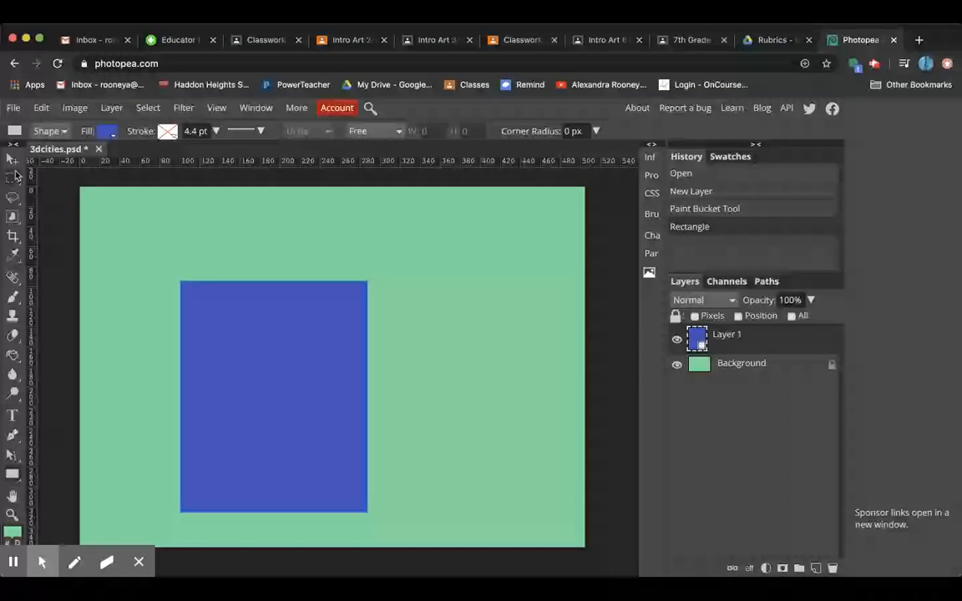
{"action": "left_click", "coordinate": [13, 159]}
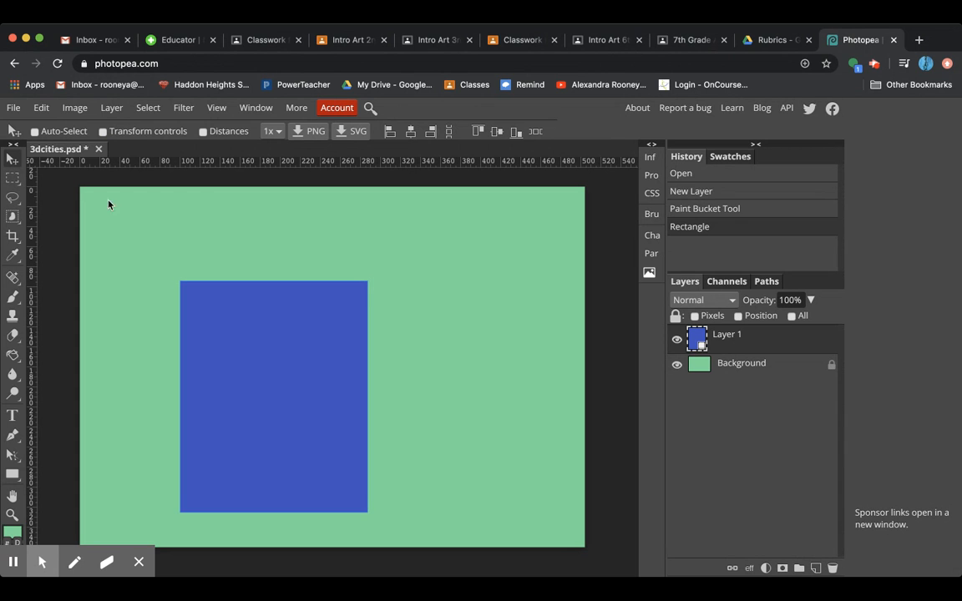
{"action": "mouse_move", "coordinate": [315, 371]}
{"action": "left_mouse_down"}
{"action": "mouse_move", "coordinate": [266, 303]}
{"action": "mouse_move", "coordinate": [331, 353]}
{"action": "mouse_move", "coordinate": [305, 354]}
{"action": "left_mouse_up"}
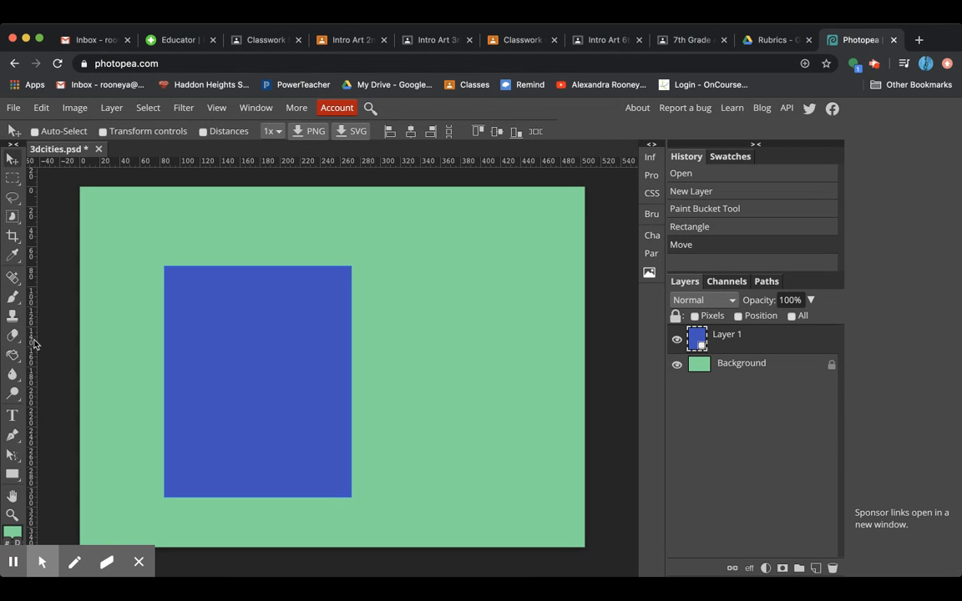
Step: Place vertical guides on the rectangle's left and right edges and about 30 px to the right of each edge
{"action": "left_click_drag", "start_coordinate": [30, 317], "coordinate": [164, 389]}
{"action": "left_click_drag", "start_coordinate": [30, 369], "coordinate": [353, 379]}
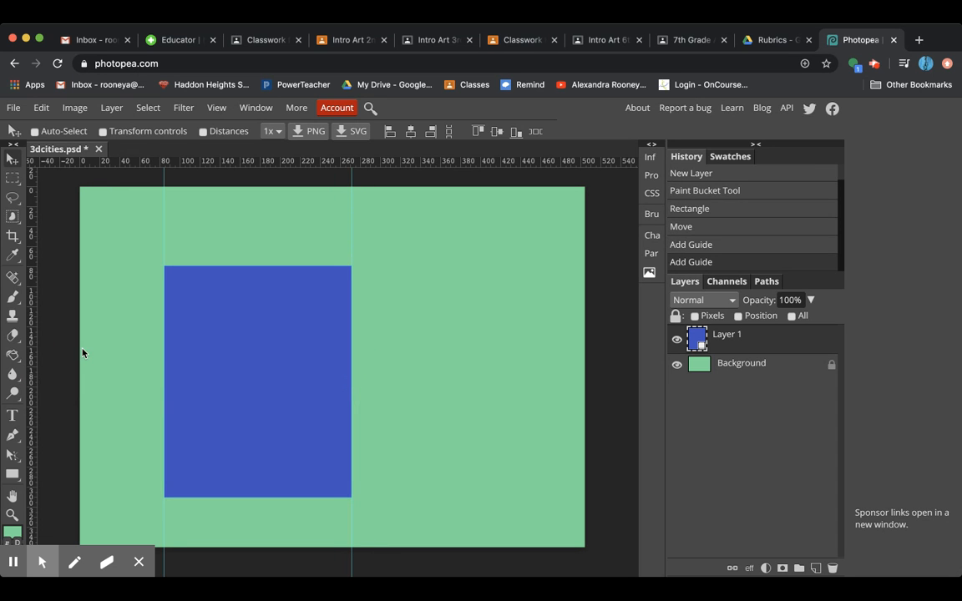
{"action": "left_click_drag", "start_coordinate": [31, 344], "coordinate": [382, 362]}
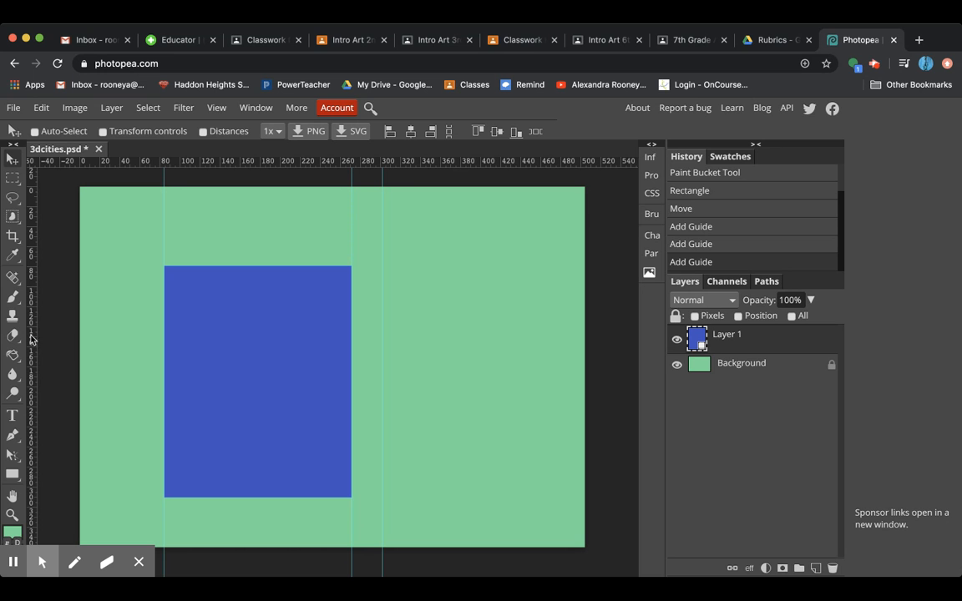
{"action": "left_click_drag", "start_coordinate": [34, 332], "coordinate": [196, 335]}
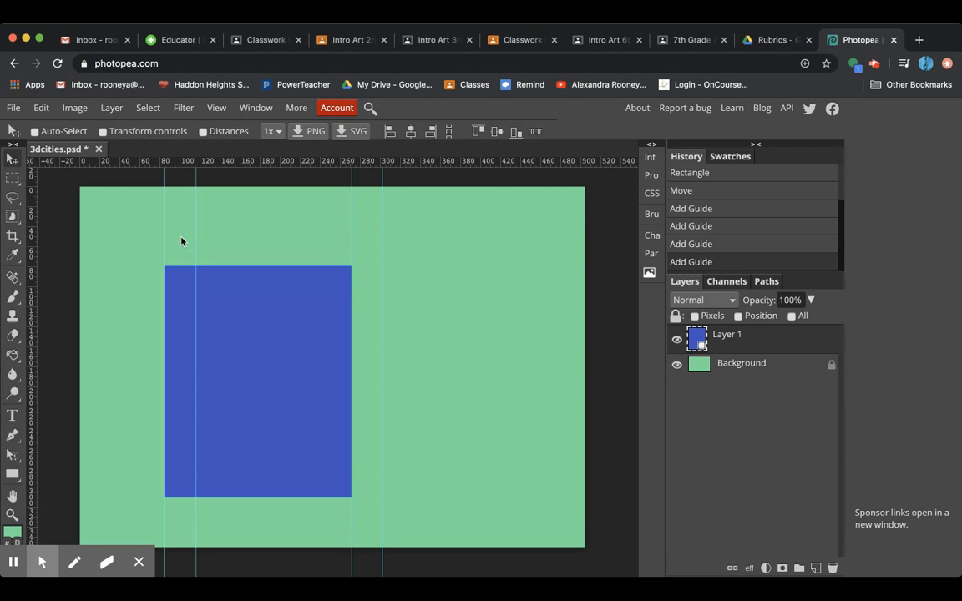
{"action": "left_click_drag", "start_coordinate": [195, 238], "coordinate": [193, 237]}
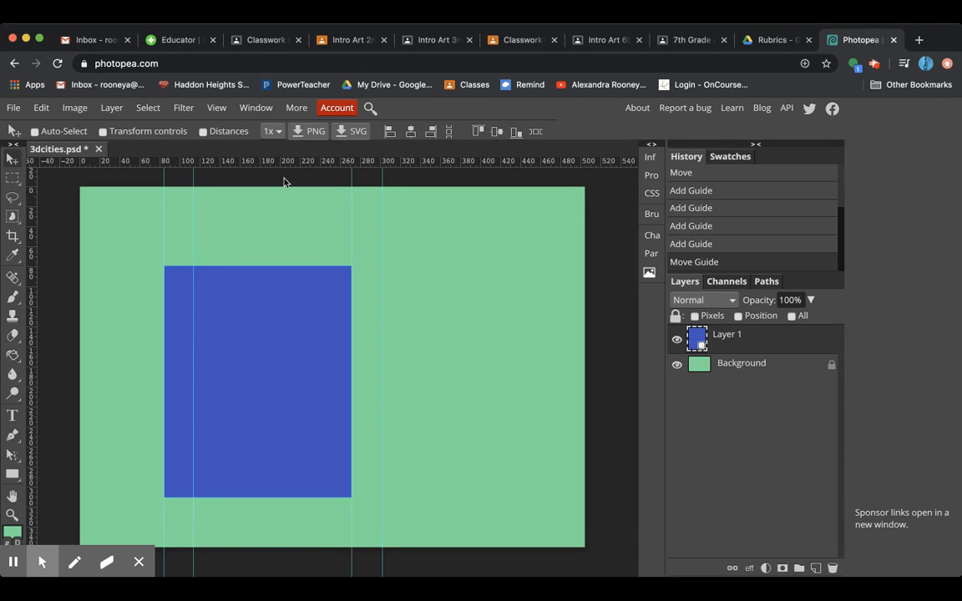
Step: Place horizontal guides on the rectangle's top and bottom edges and about 20 px above each edge
{"action": "left_click_drag", "start_coordinate": [281, 162], "coordinate": [264, 249]}
{"action": "left_click_drag", "start_coordinate": [298, 167], "coordinate": [342, 498]}
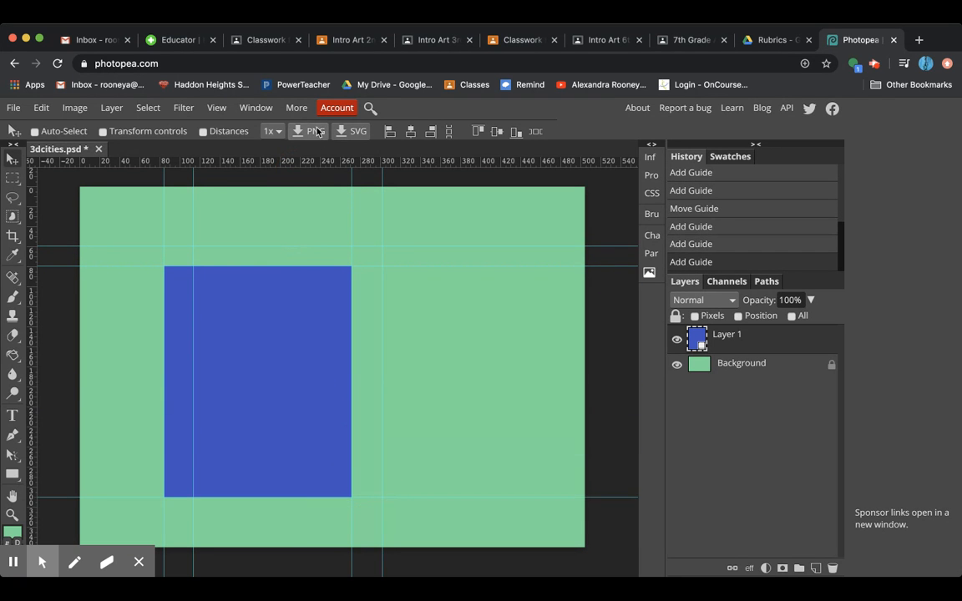
{"action": "left_click_drag", "start_coordinate": [282, 167], "coordinate": [329, 481]}
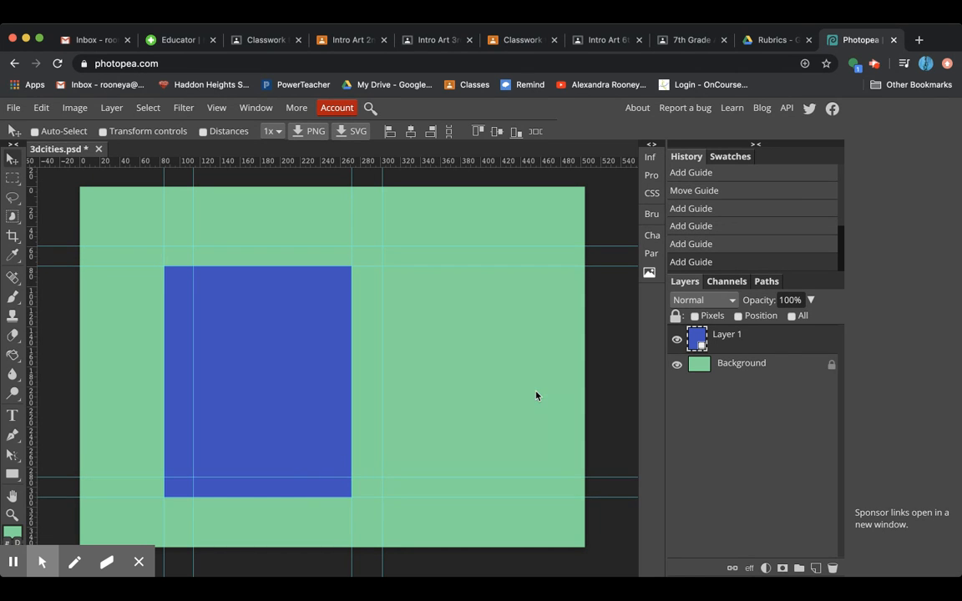
Step: With the Pen tool active, change the shape fill on Layer 1 to the lighter blue 5e6bd8
{"action": "left_click", "coordinate": [13, 435]}
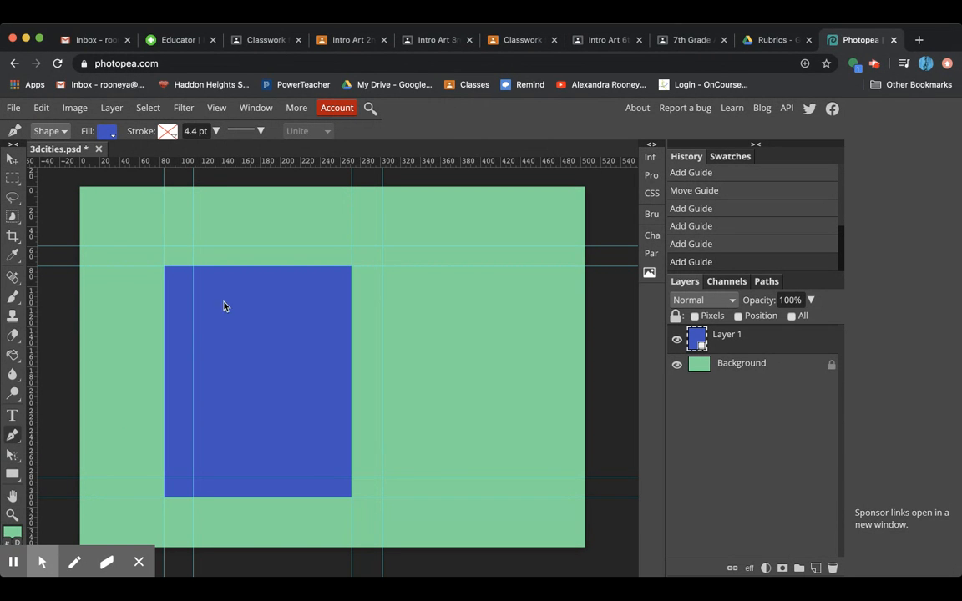
{"action": "left_click", "coordinate": [106, 132]}
{"action": "left_click", "coordinate": [116, 189]}
{"action": "left_click", "coordinate": [203, 256]}
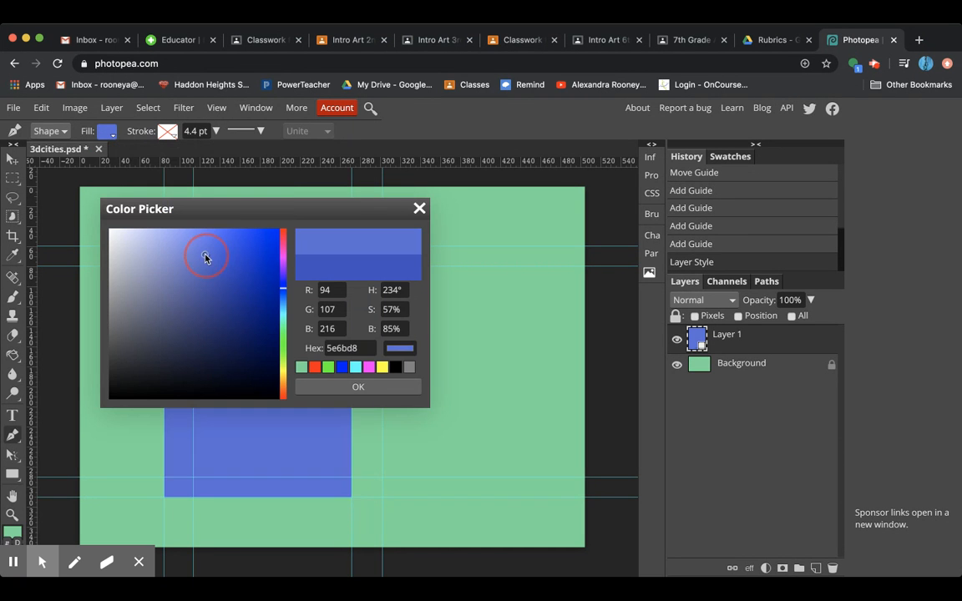
{"action": "left_click", "coordinate": [358, 387]}
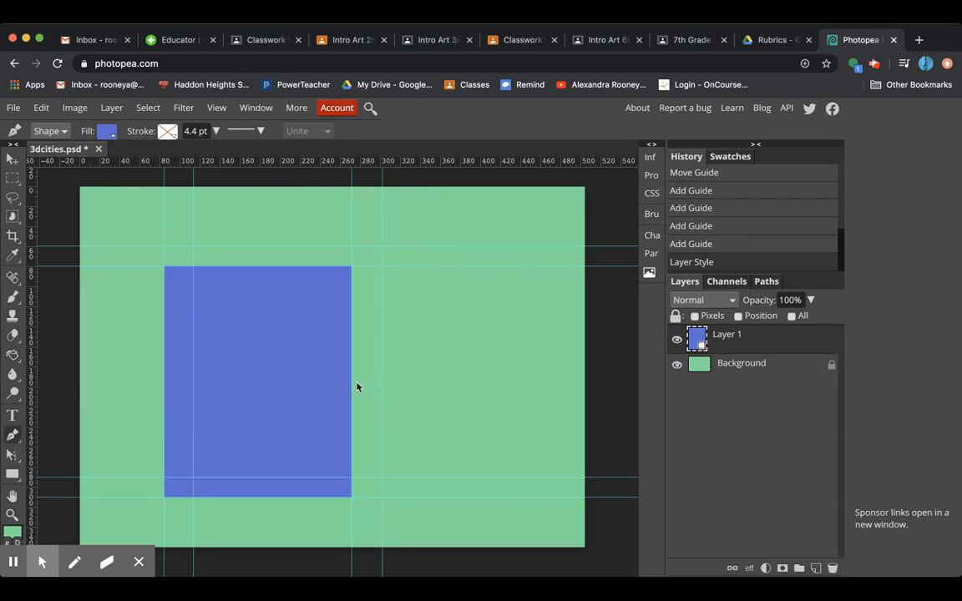
Step: On a new layer, draw the building's top face with the Pen tool, from the rectangle's top corners to the upper guide intersections
{"action": "left_click", "coordinate": [164, 269]}
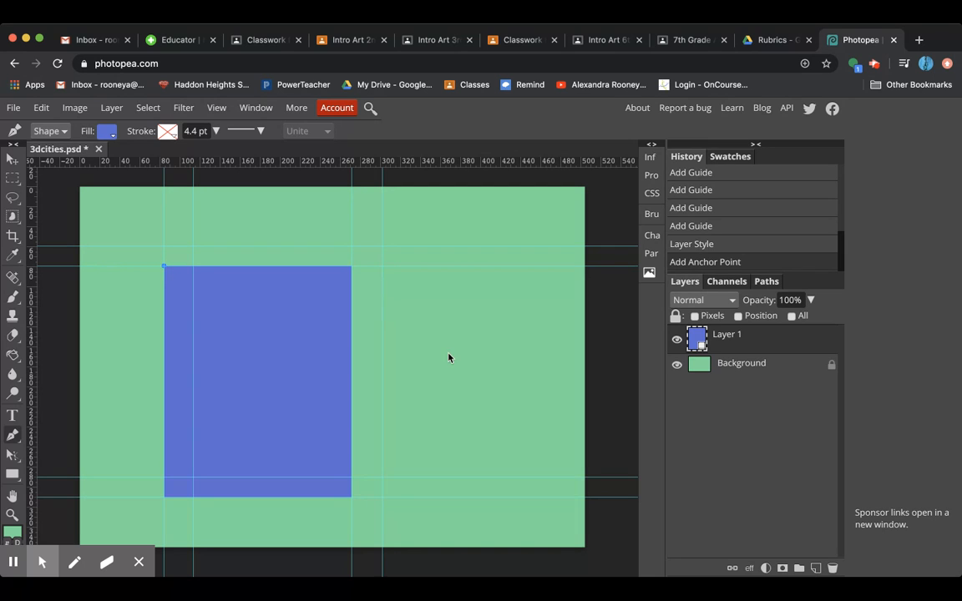
{"action": "left_click", "coordinate": [816, 568]}
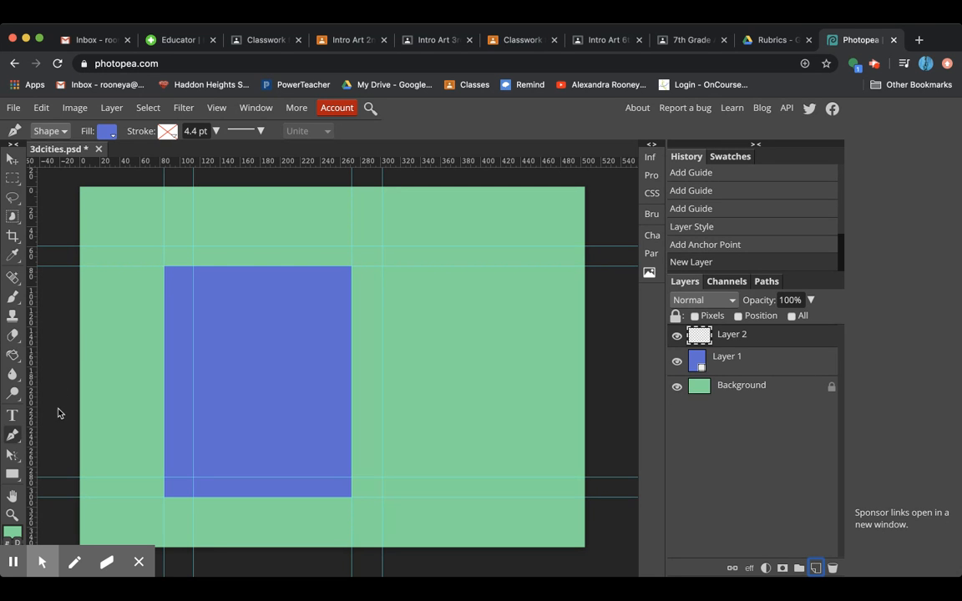
{"action": "left_click", "coordinate": [163, 268]}
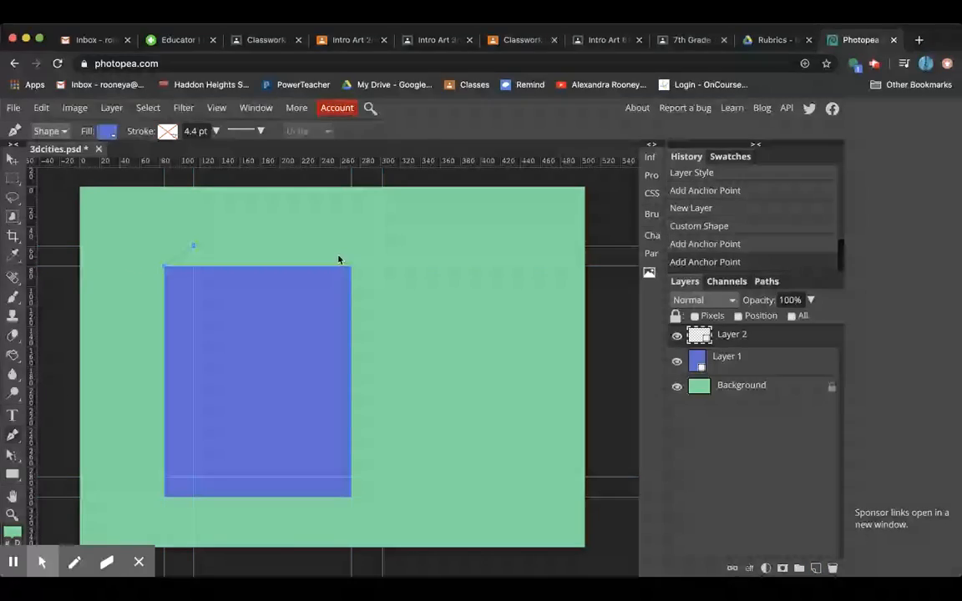
{"action": "left_click", "coordinate": [382, 246]}
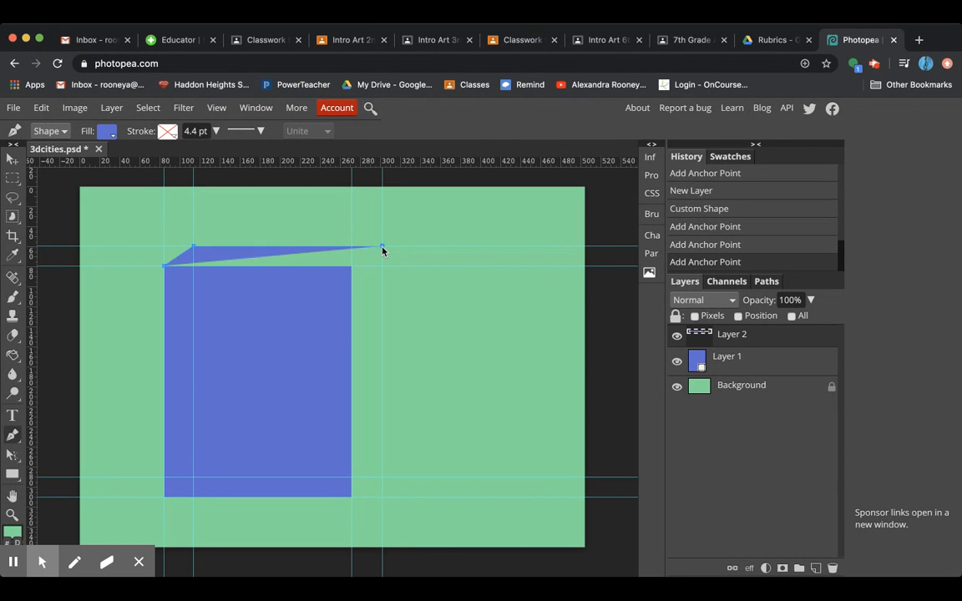
{"action": "left_click", "coordinate": [352, 269]}
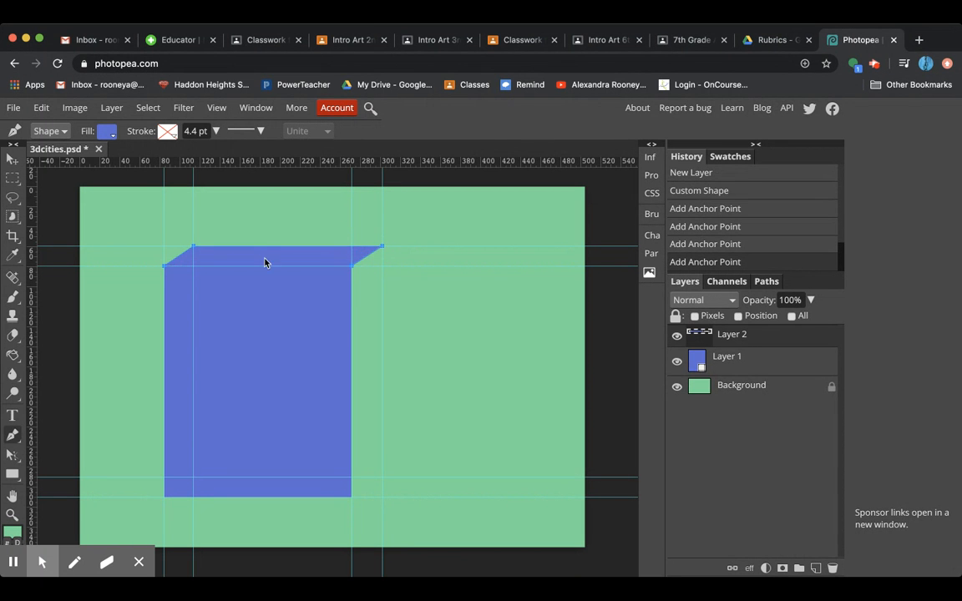
{"action": "left_click", "coordinate": [164, 267]}
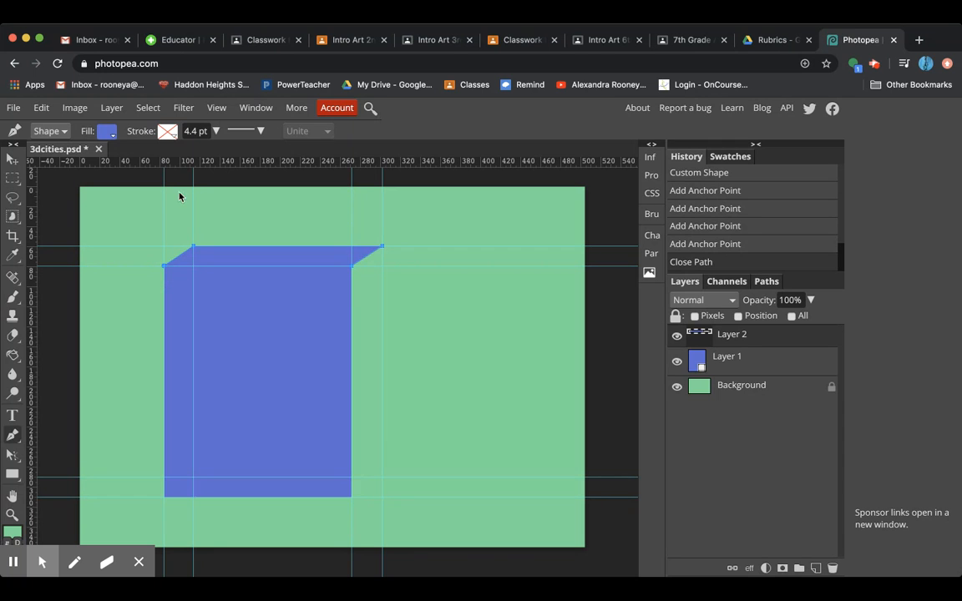
Step: Change the fill of the top face on Layer 2 to a lighter periwinkle blue than the front rectangle
{"action": "left_click", "coordinate": [105, 134]}
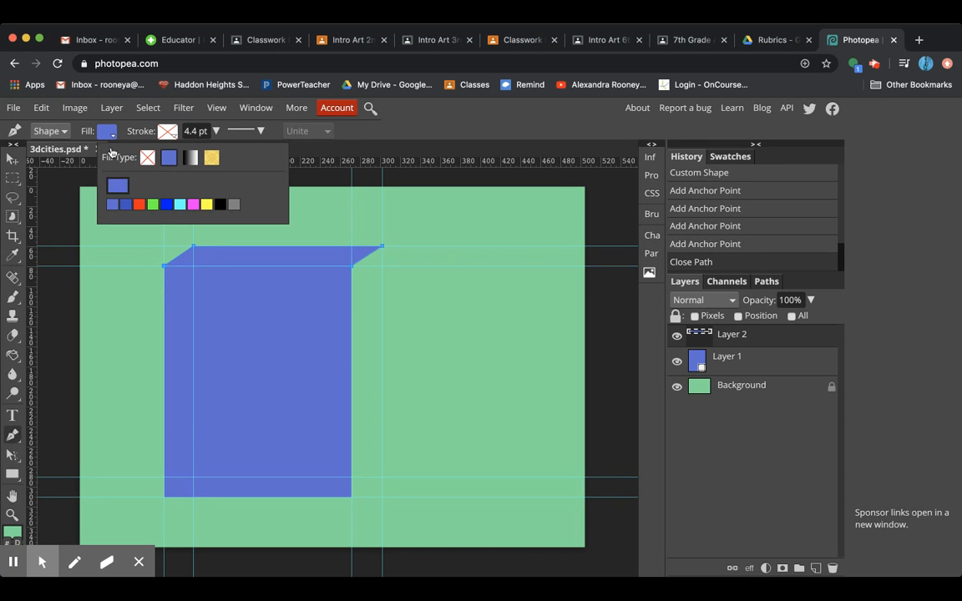
{"action": "left_click", "coordinate": [117, 187]}
{"action": "mouse_move", "coordinate": [166, 261]}
{"action": "left_mouse_down"}
{"action": "mouse_move", "coordinate": [178, 253]}
{"action": "mouse_move", "coordinate": [166, 253]}
{"action": "left_mouse_up"}
{"action": "left_click", "coordinate": [342, 388]}
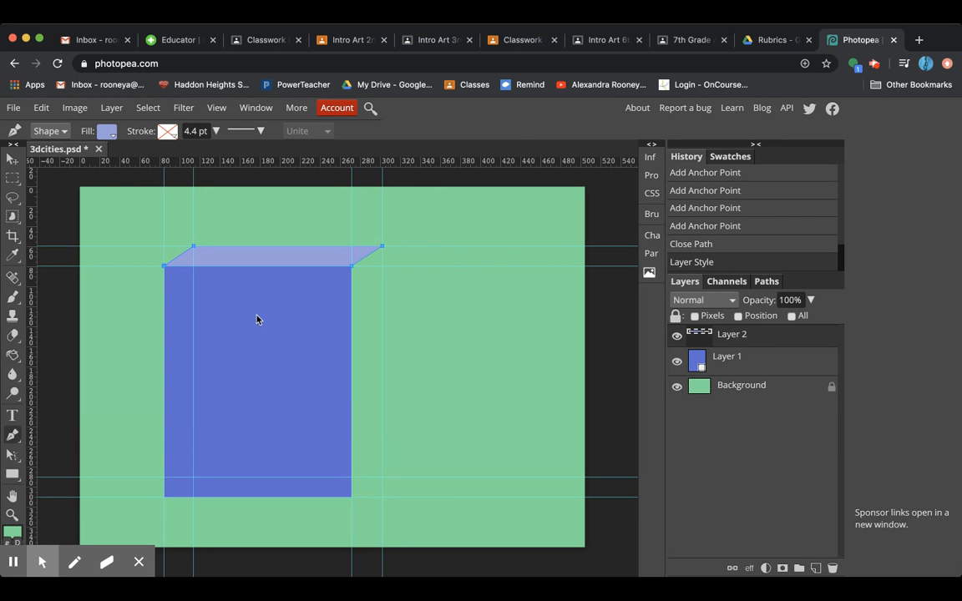
{"action": "key", "text": "v"}
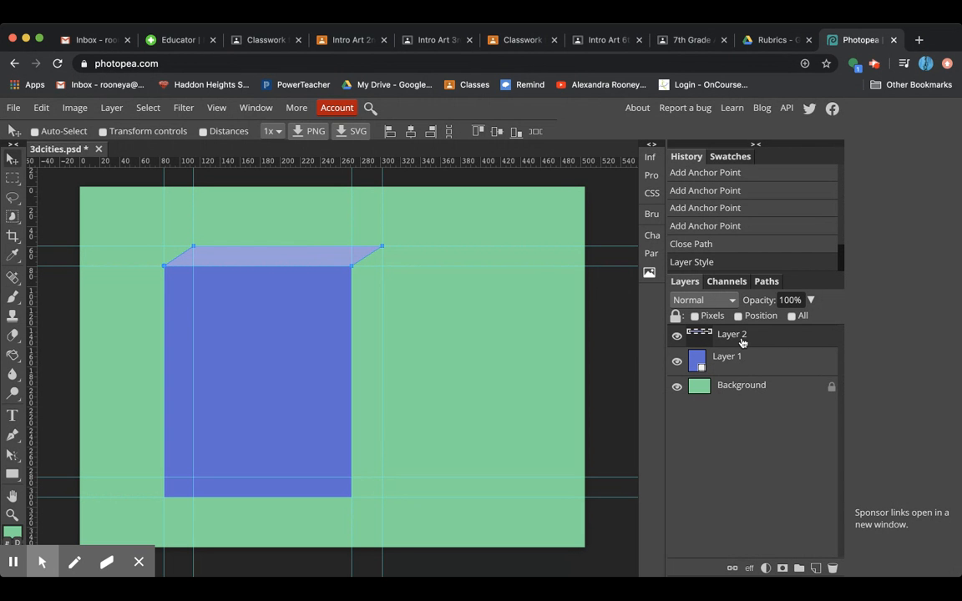
Step: Add a new layer above Layer 2 and set the Pen tool's shape fill to a8aee0
{"action": "left_click", "coordinate": [816, 567]}
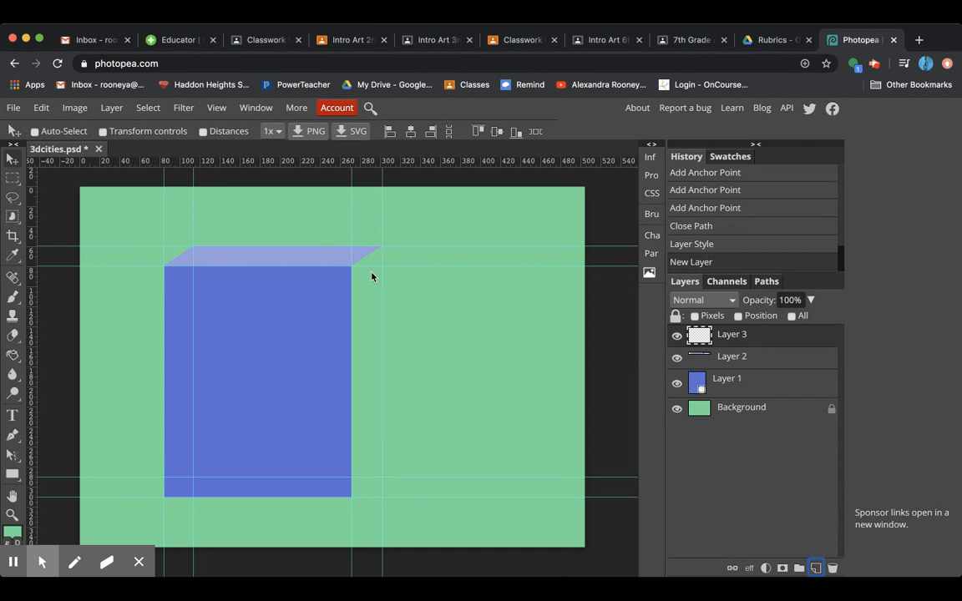
{"action": "left_click", "coordinate": [14, 436]}
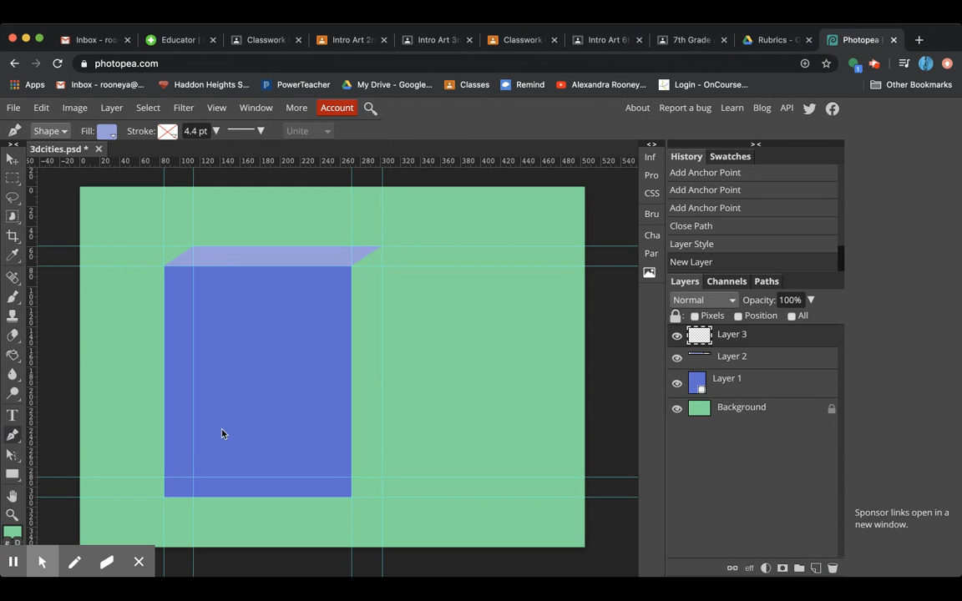
{"action": "left_click", "coordinate": [107, 131]}
{"action": "left_click", "coordinate": [117, 185]}
{"action": "left_click", "coordinate": [152, 250]}
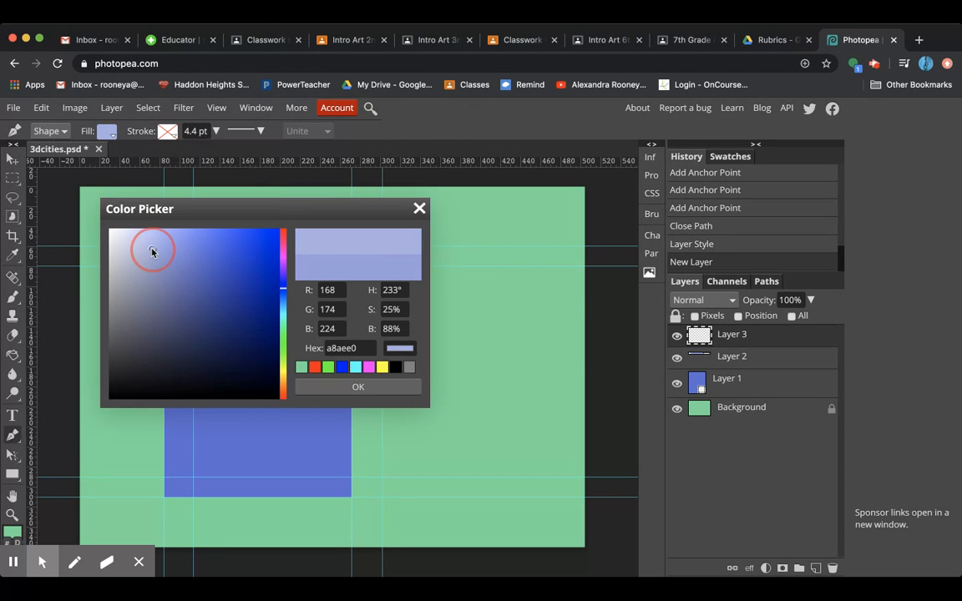
{"action": "left_click", "coordinate": [355, 387]}
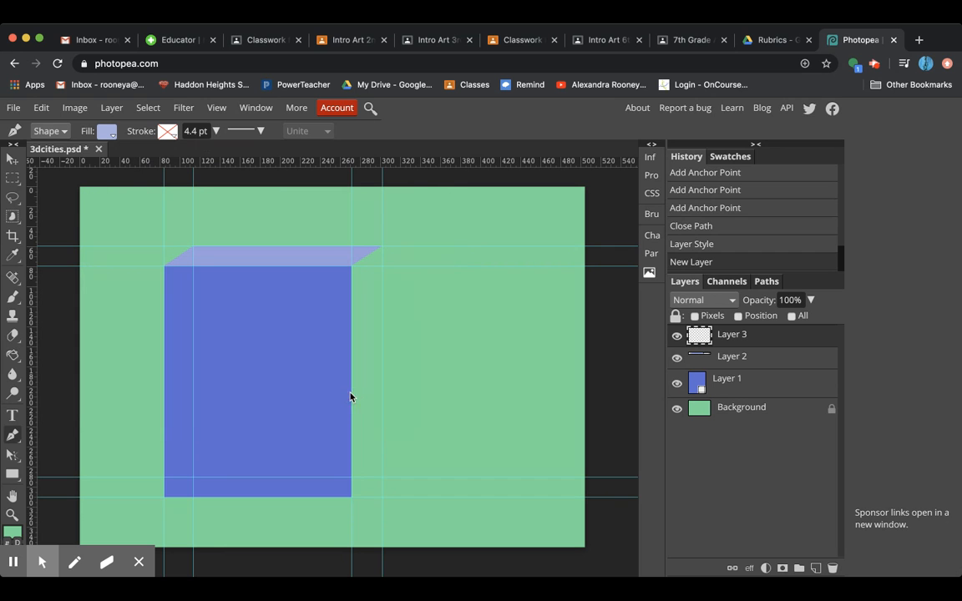
Step: Draw the building's side face as a closed Pen shape between the rectangle's right corners and the outer right guide intersections
{"action": "left_click", "coordinate": [352, 498]}
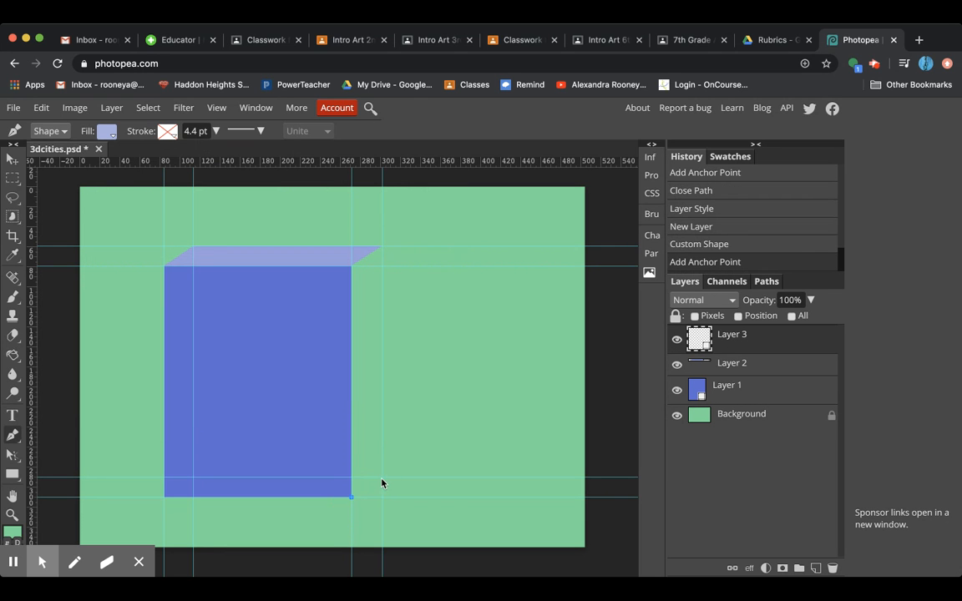
{"action": "left_click", "coordinate": [381, 479]}
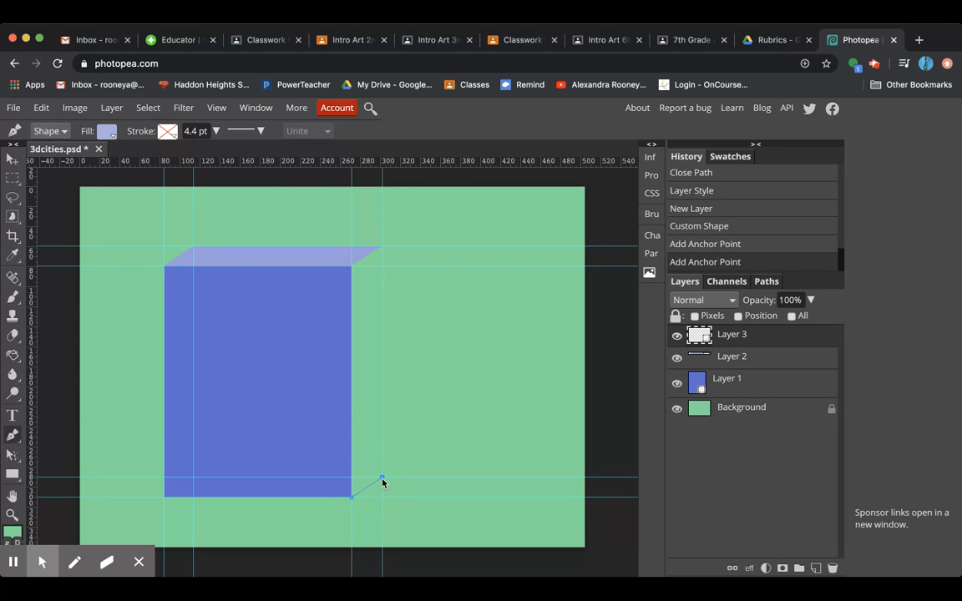
{"action": "left_click", "coordinate": [382, 247]}
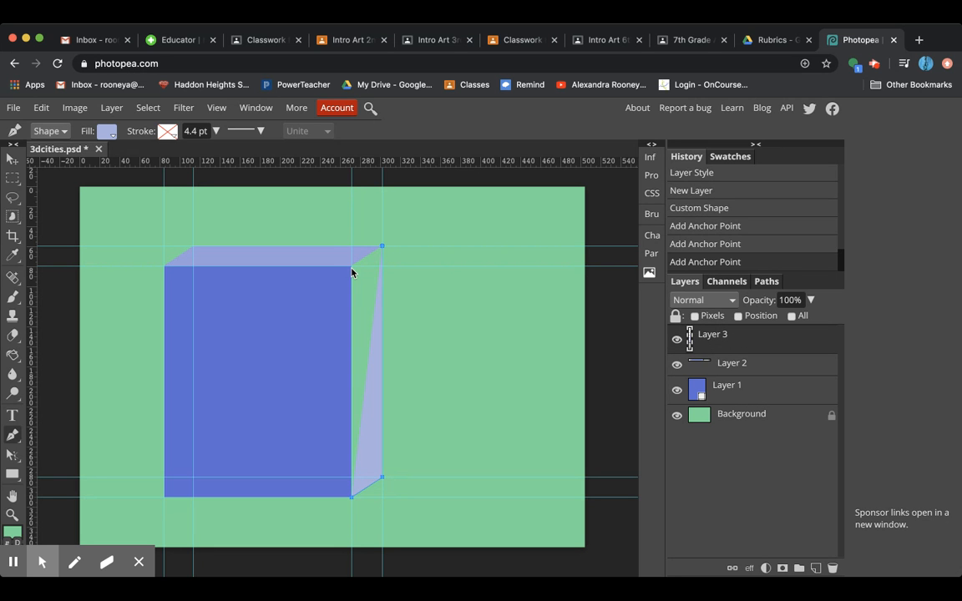
{"action": "left_click", "coordinate": [351, 268]}
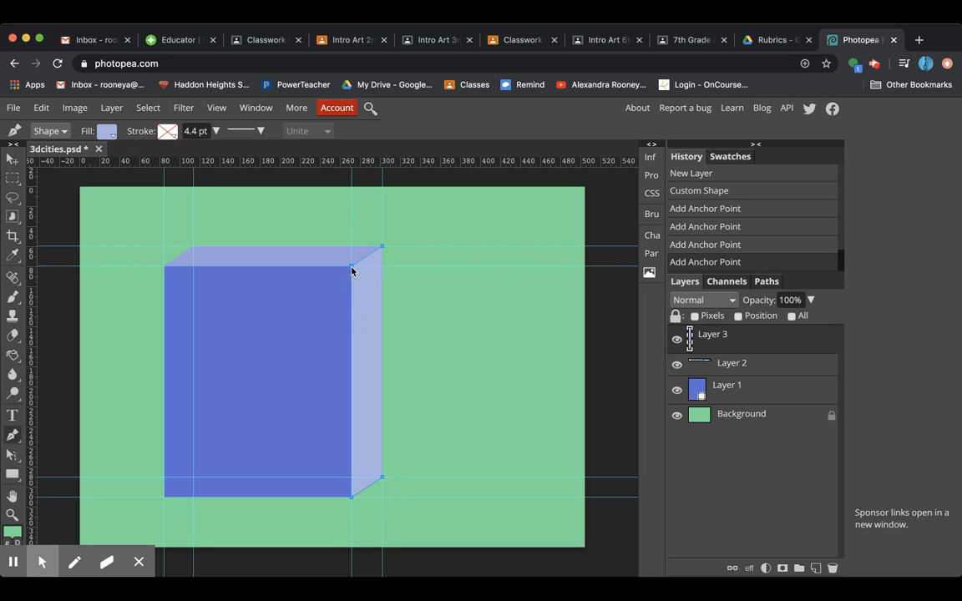
{"action": "left_click", "coordinate": [351, 500]}
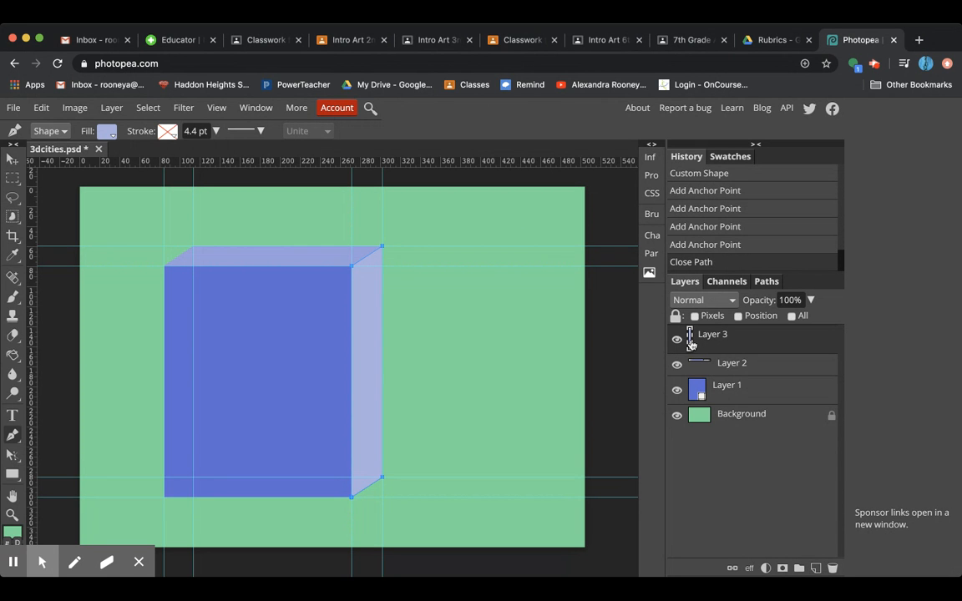
{"action": "left_click", "coordinate": [12, 158]}
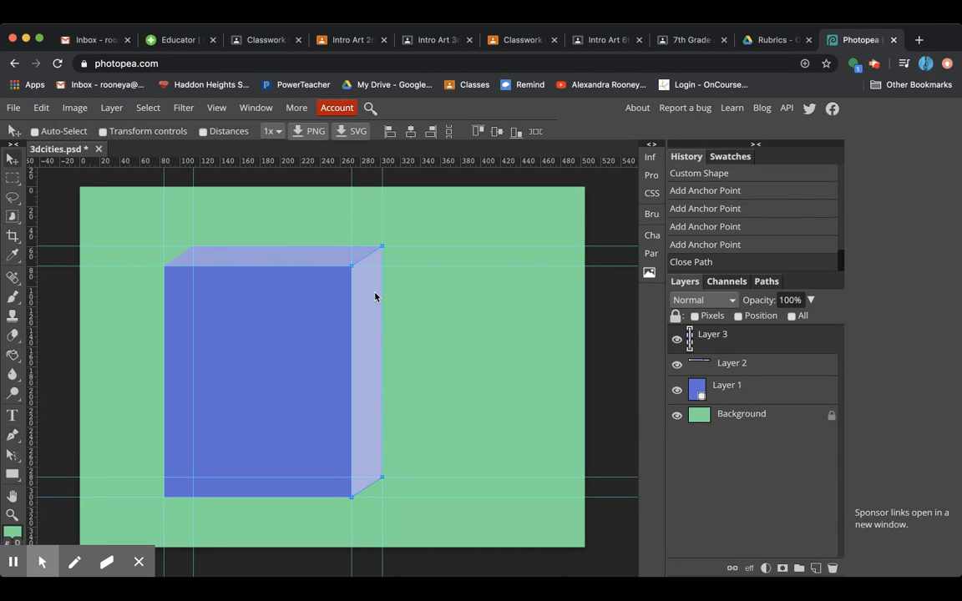
Step: Try merging Layers 1, 2 and 3 into one layer and undo the merge
{"action": "left_click", "coordinate": [745, 391]}
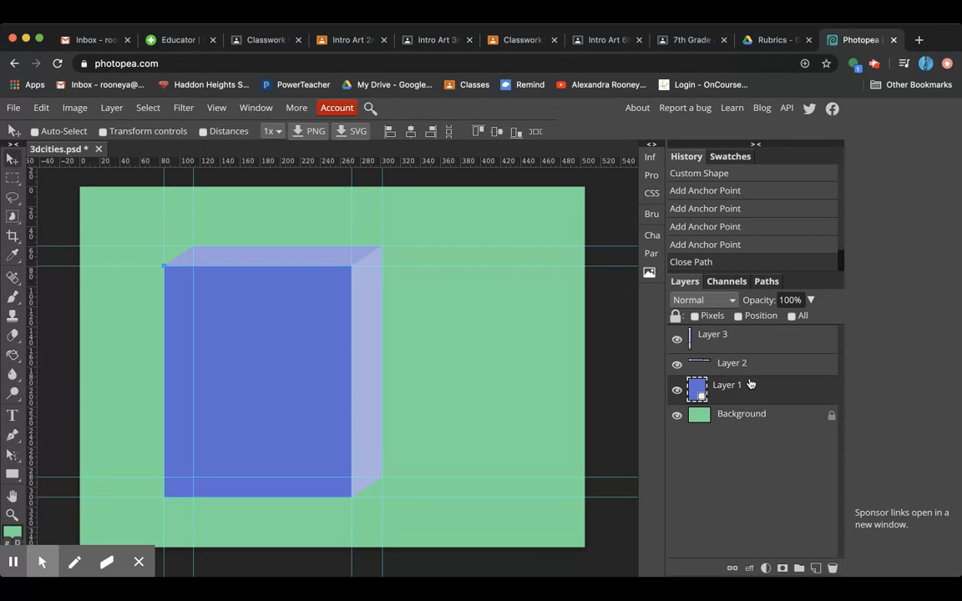
{"action": "left_click", "coordinate": [741, 379]}
{"action": "left_click", "coordinate": [736, 346], "text": "shift"}
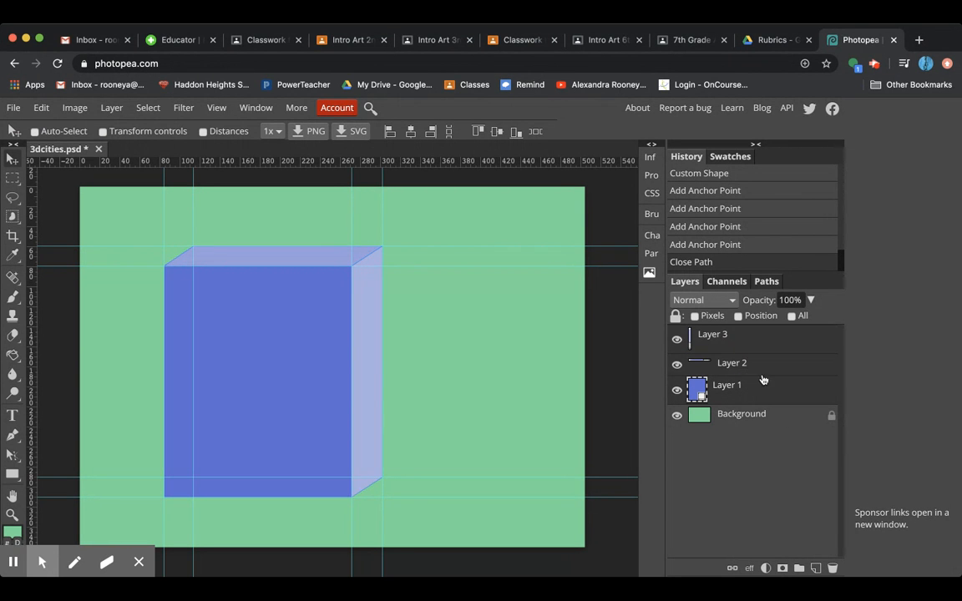
{"action": "left_click", "coordinate": [112, 109]}
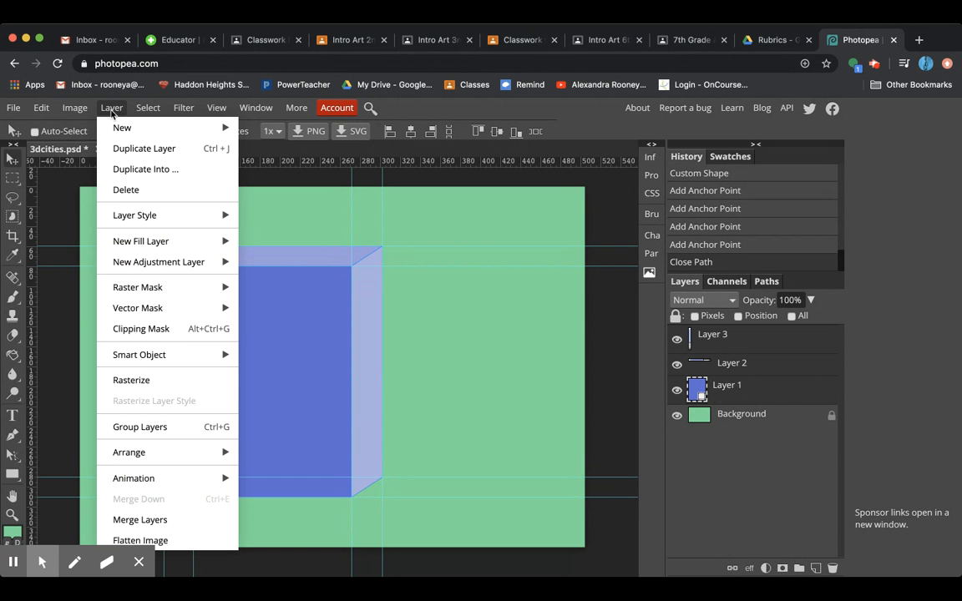
{"action": "left_click", "coordinate": [160, 521]}
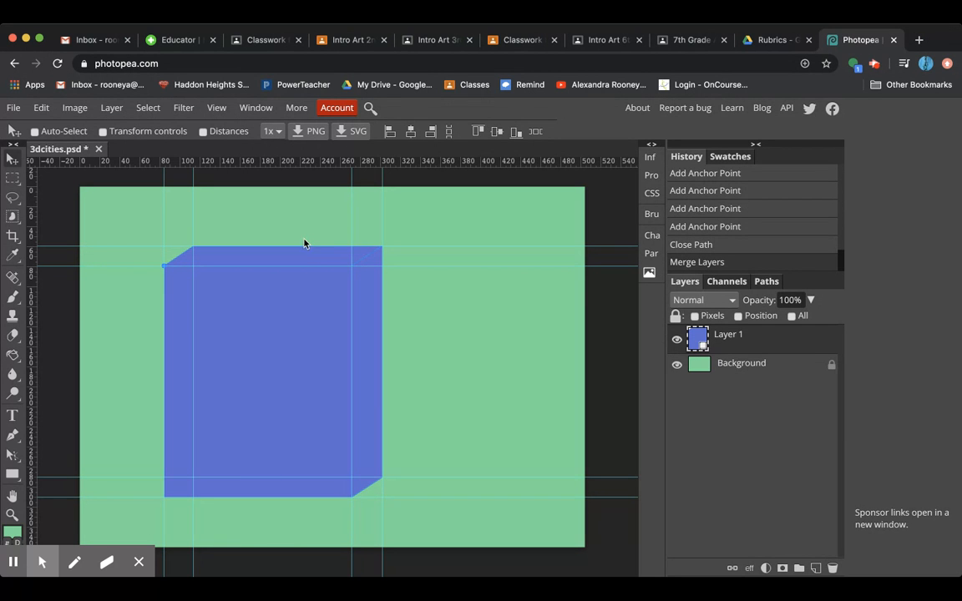
{"action": "left_click", "coordinate": [44, 109]}
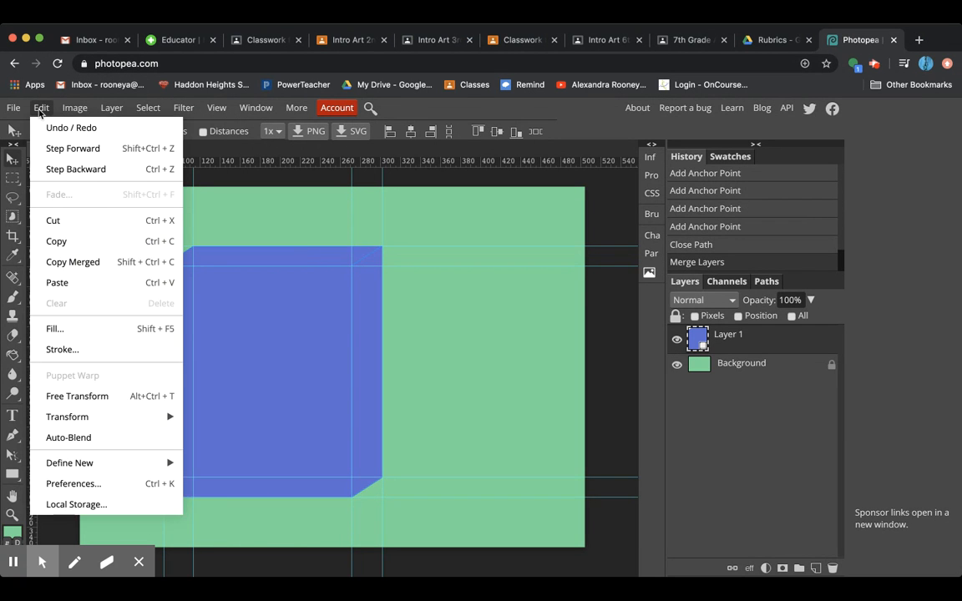
{"action": "left_click", "coordinate": [59, 171]}
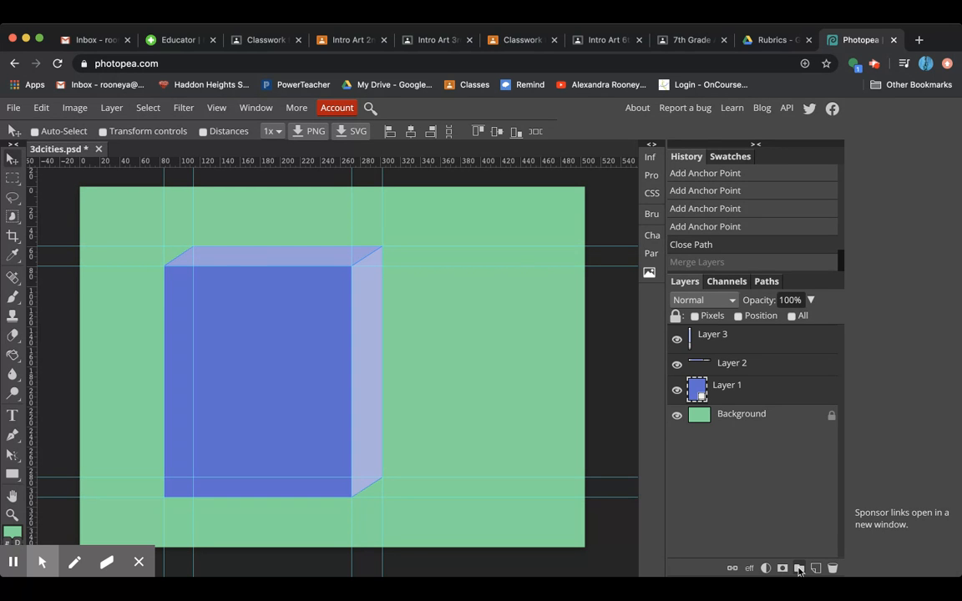
Step: Create a layer folder and name it Box 1
{"action": "left_click", "coordinate": [799, 570]}
{"action": "double_click", "coordinate": [732, 385]}
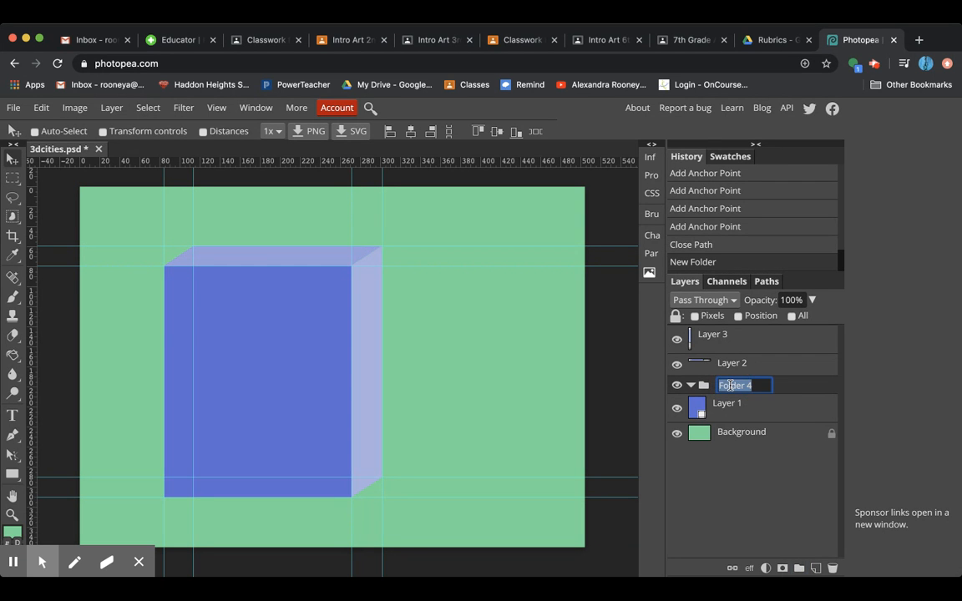
{"action": "type", "text": "Box 1"}
{"action": "key", "text": "Return"}
Step: Move Layers 1, 2 and 3 together into the Box 1 folder and leave the folder collapsed
{"action": "left_click", "coordinate": [732, 405]}
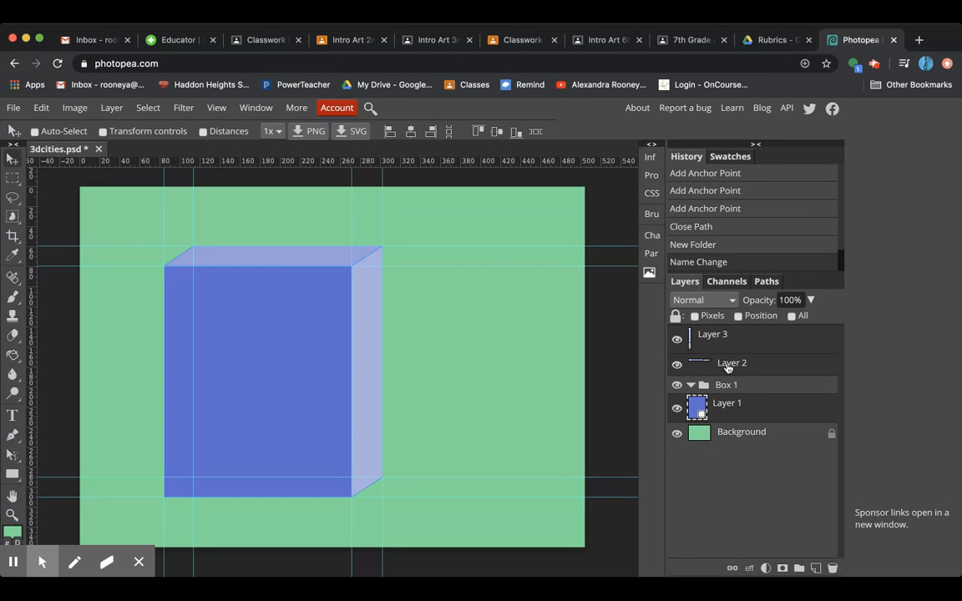
{"action": "left_click_drag", "start_coordinate": [739, 364], "coordinate": [731, 414]}
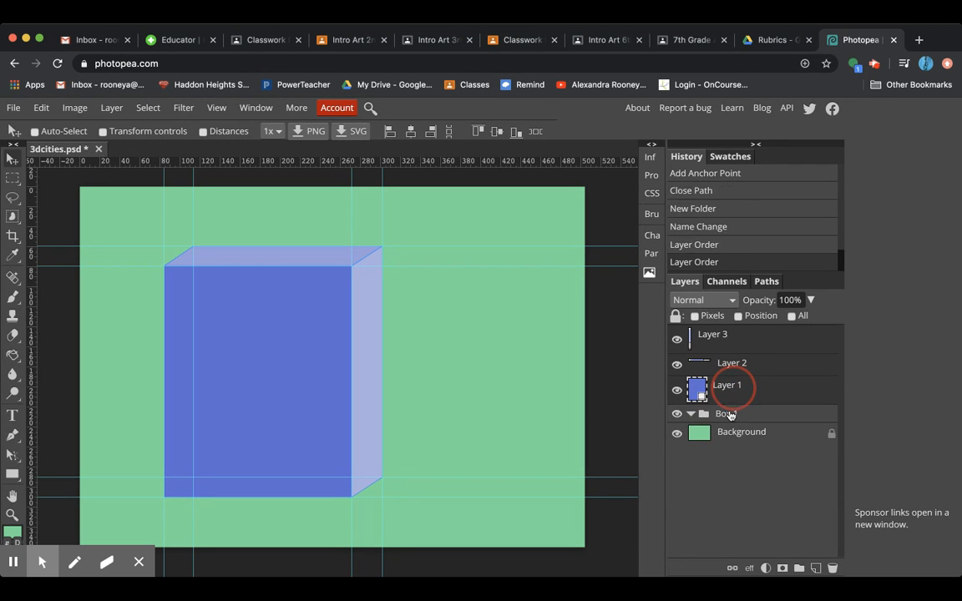
{"action": "left_click", "coordinate": [691, 415]}
{"action": "left_click", "coordinate": [740, 339]}
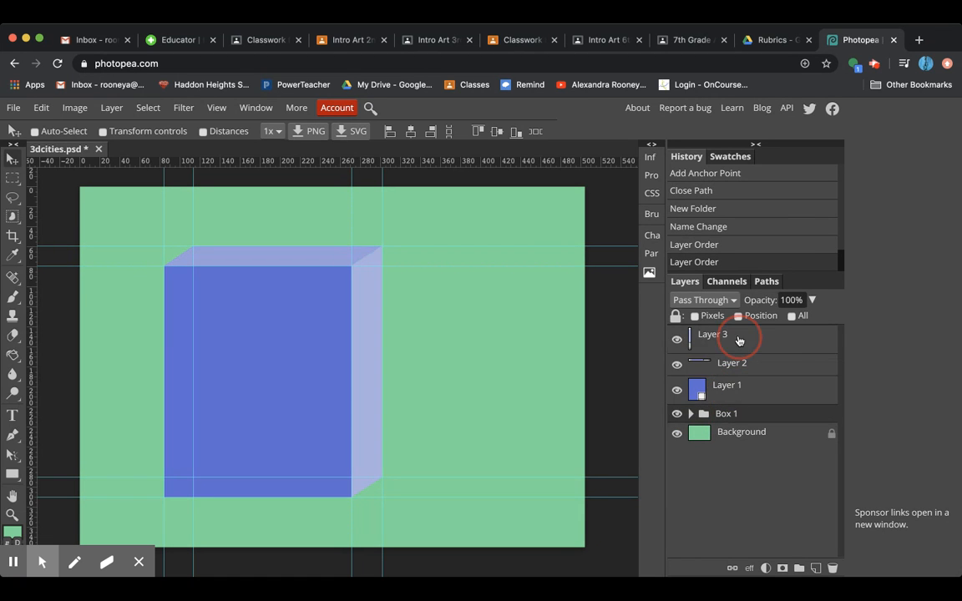
{"action": "left_click", "coordinate": [740, 392]}
{"action": "left_click_drag", "start_coordinate": [737, 383], "coordinate": [727, 420]}
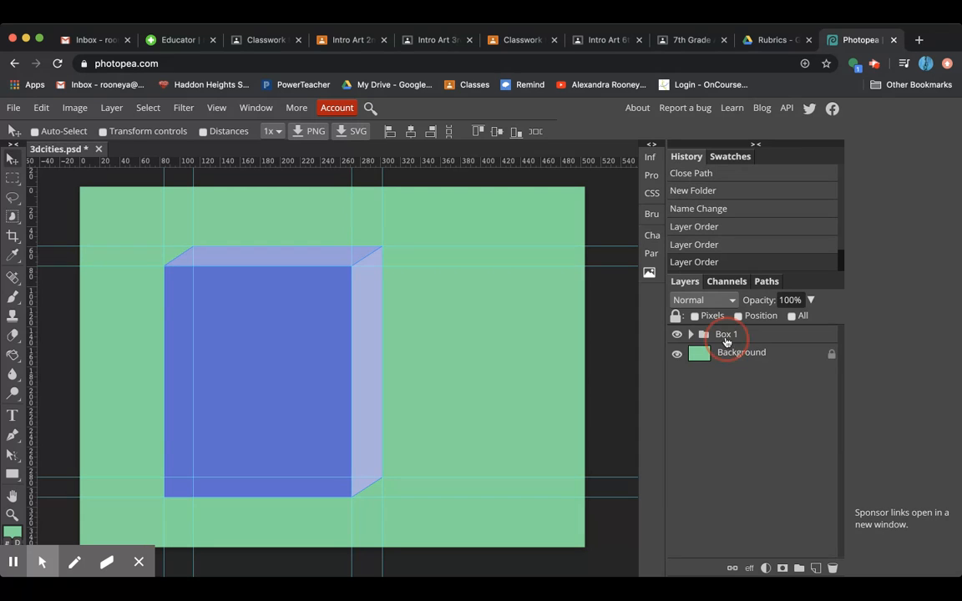
{"action": "left_click", "coordinate": [691, 334]}
{"action": "left_click", "coordinate": [692, 334]}
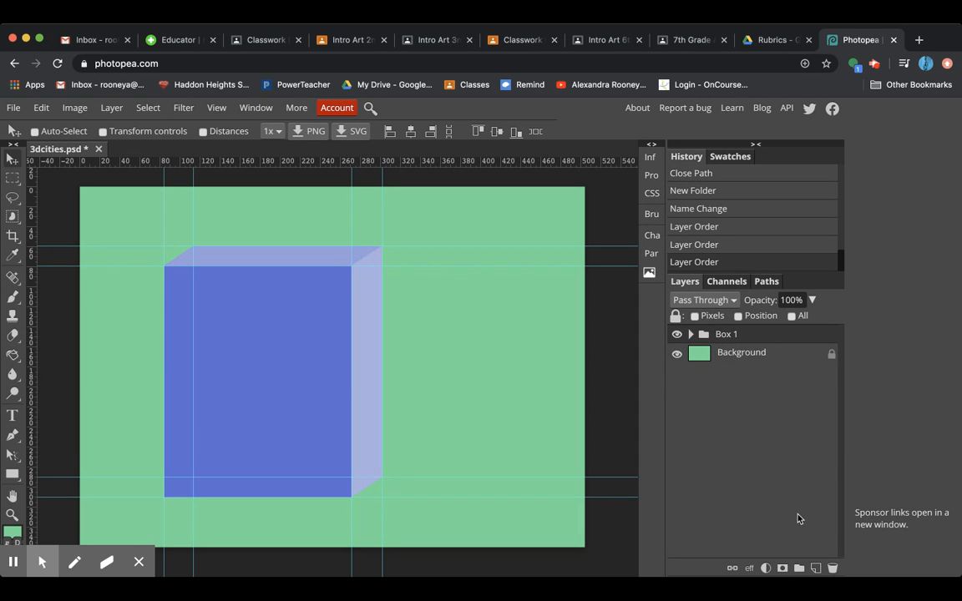
Step: Add a new layer above the Box 1 folder and set the Rectangle tool's fill to grey
{"action": "left_click", "coordinate": [816, 568]}
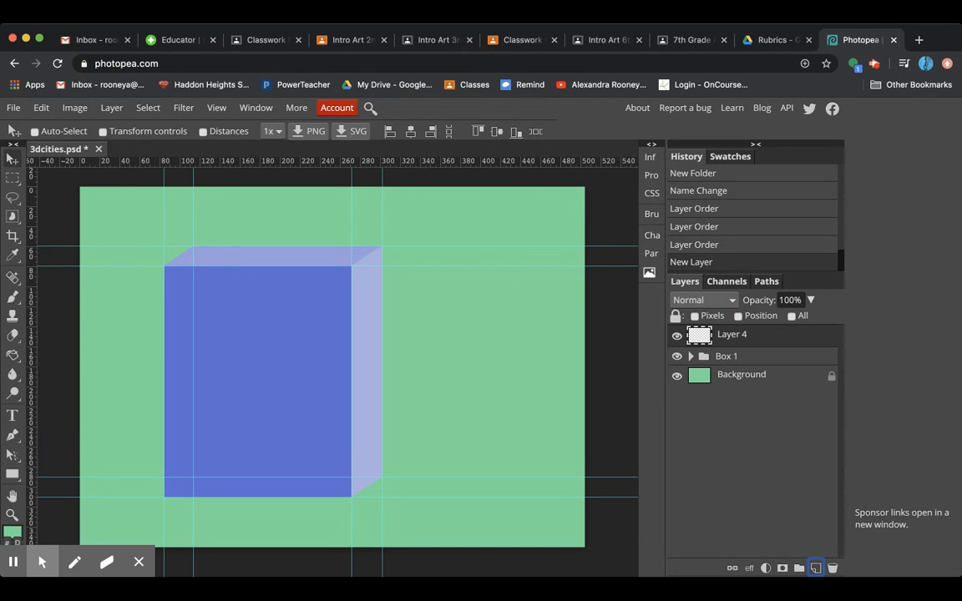
{"action": "left_click", "coordinate": [12, 475]}
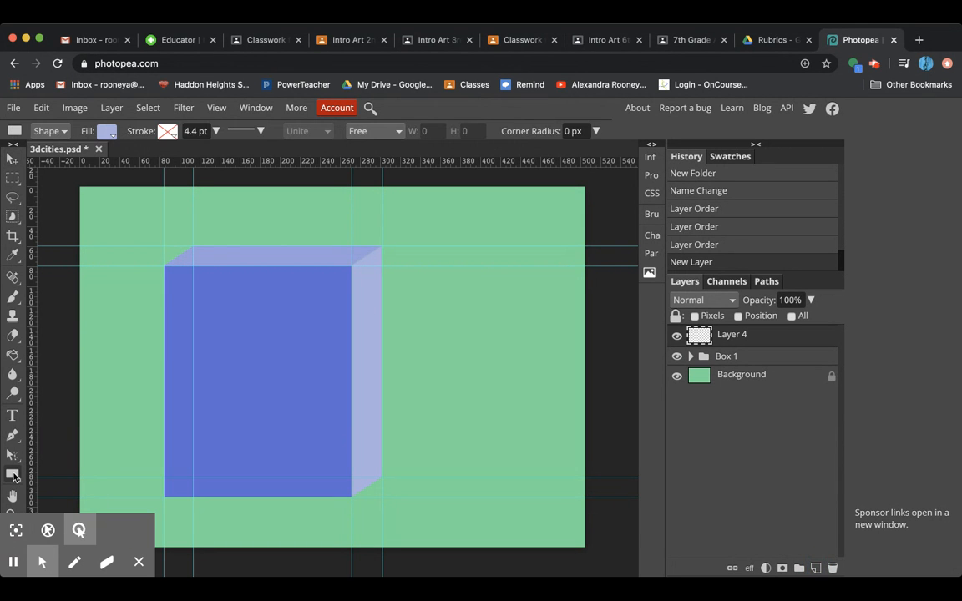
{"action": "left_click", "coordinate": [106, 131]}
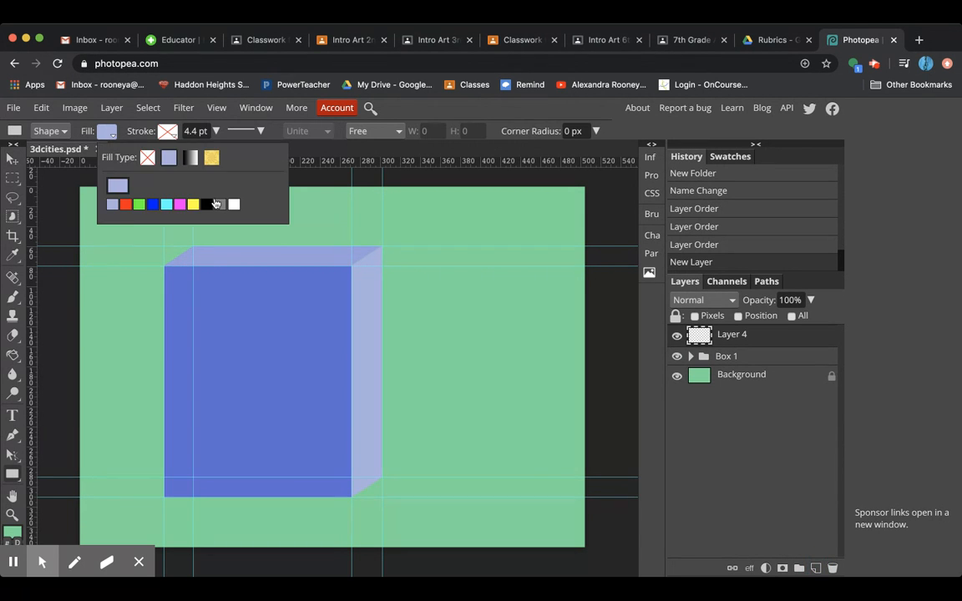
{"action": "left_click", "coordinate": [219, 205]}
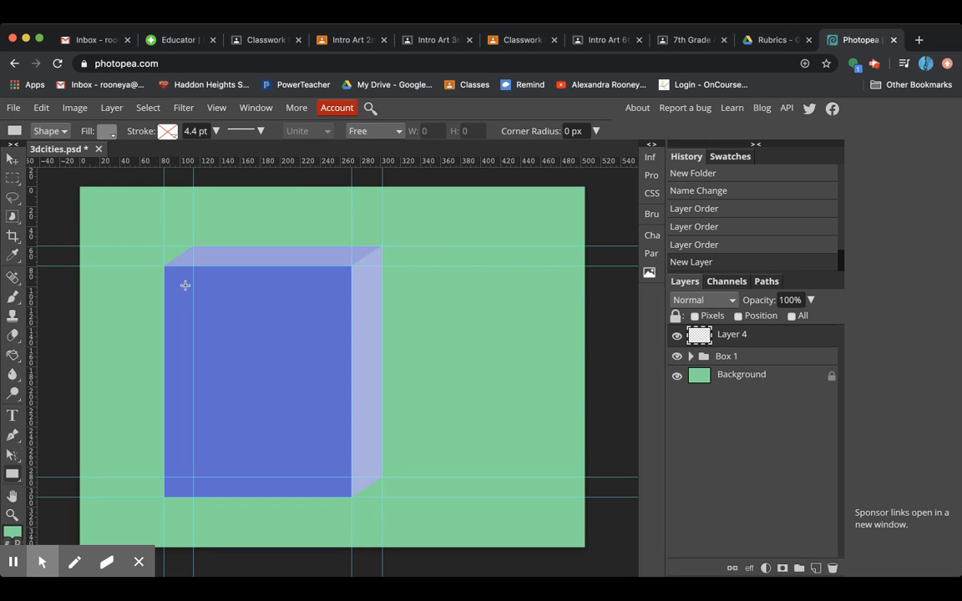
Step: Draw four grey window rectangles, each about 40 to 50 px wide, in two rows of two on the upper front face of the building
{"action": "mouse_move", "coordinate": [174, 283]}
{"action": "left_mouse_down"}
{"action": "mouse_move", "coordinate": [224, 317]}
{"action": "mouse_move", "coordinate": [267, 301]}
{"action": "mouse_move", "coordinate": [289, 316]}
{"action": "left_mouse_up"}
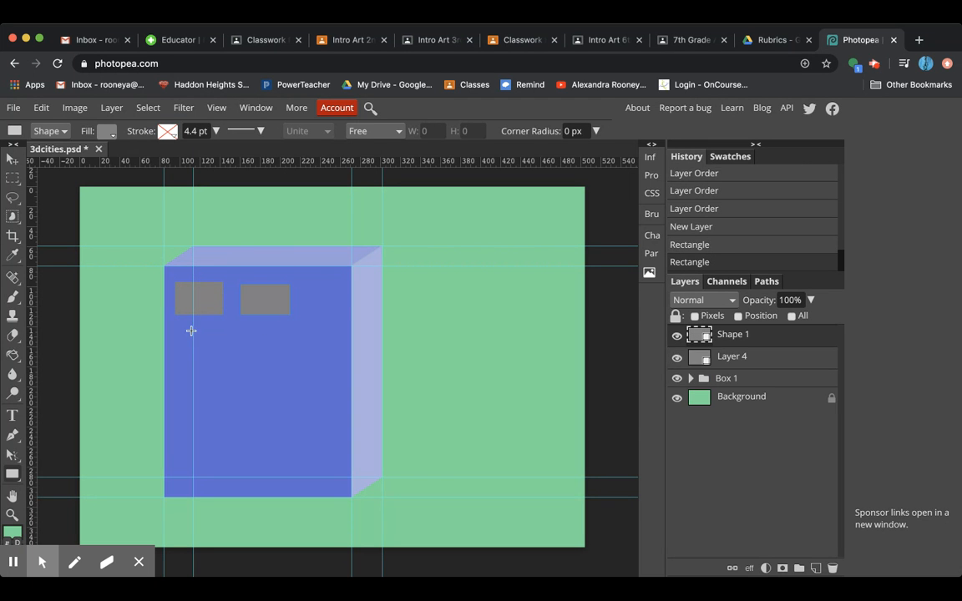
{"action": "left_click_drag", "start_coordinate": [181, 324], "coordinate": [286, 360]}
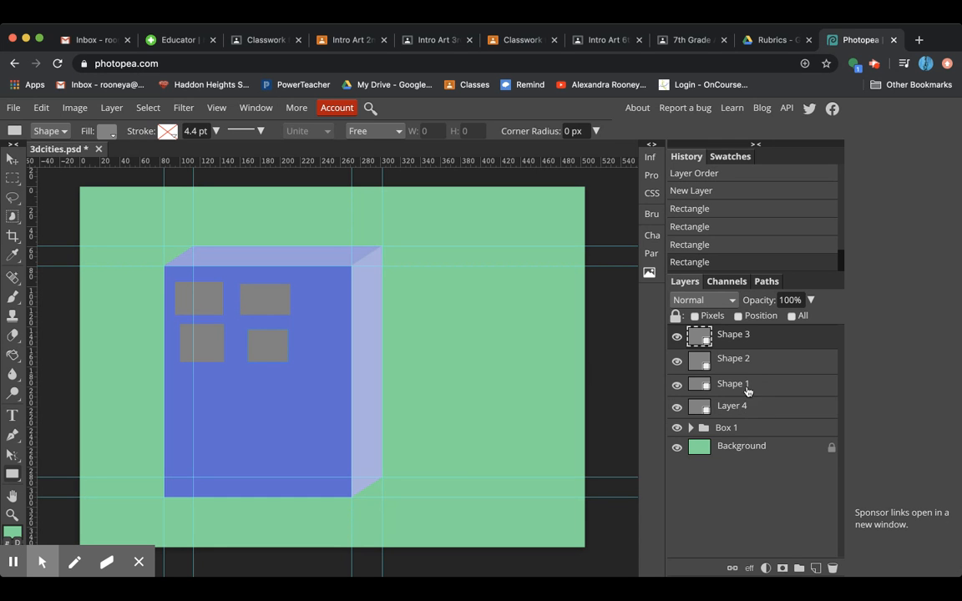
Step: Create a layer folder above the Box 1 folder and name it Windows
{"action": "left_click", "coordinate": [737, 405]}
{"action": "left_click", "coordinate": [729, 435]}
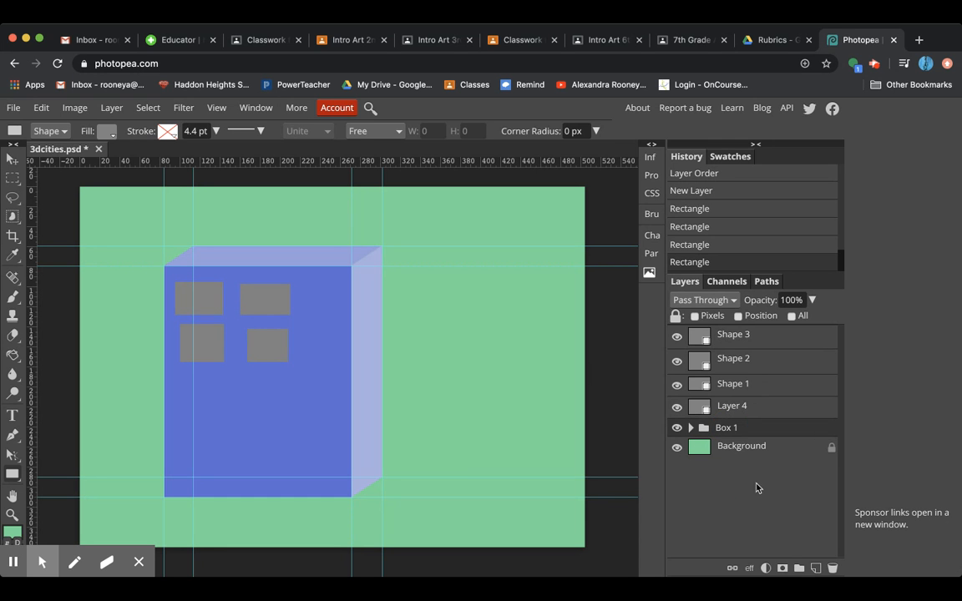
{"action": "left_click", "coordinate": [735, 406]}
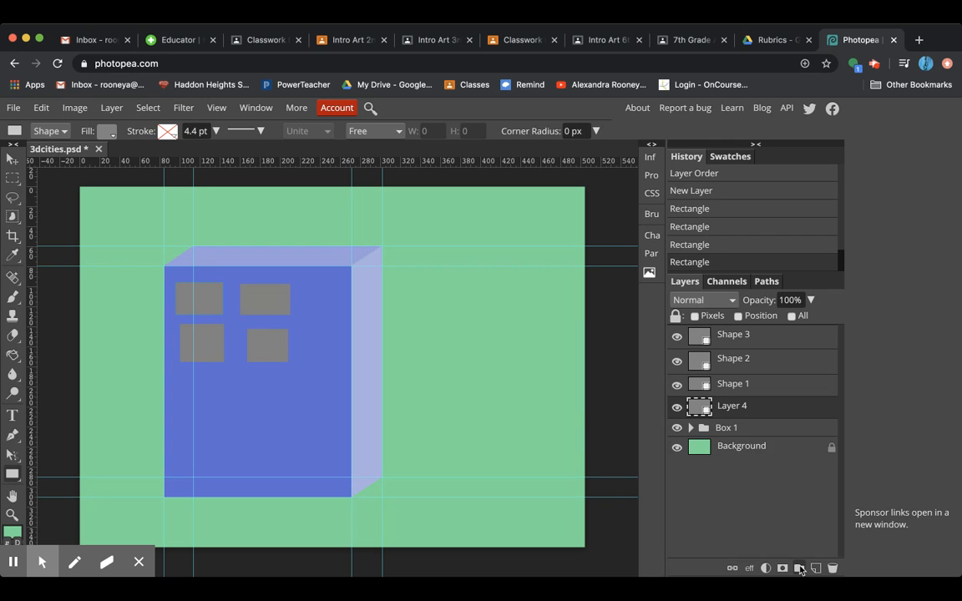
{"action": "left_click", "coordinate": [799, 569]}
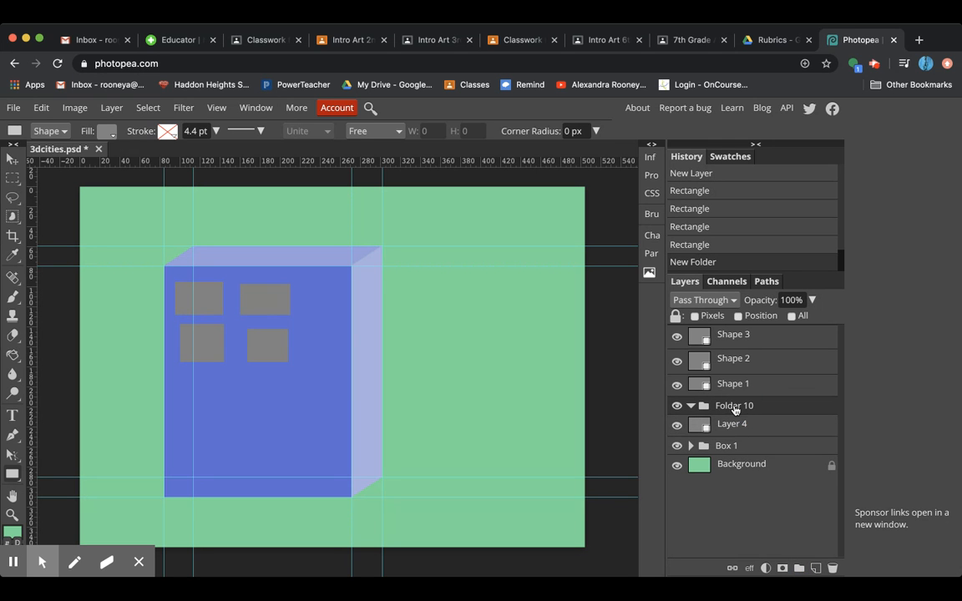
{"action": "double_click", "coordinate": [735, 406]}
{"action": "type", "text": "Windows"}
{"action": "key", "text": "Return"}
Step: Move Layer 4 and Shapes 1, 2 and 3 into the Windows folder and collapse the folder
{"action": "left_click", "coordinate": [742, 426]}
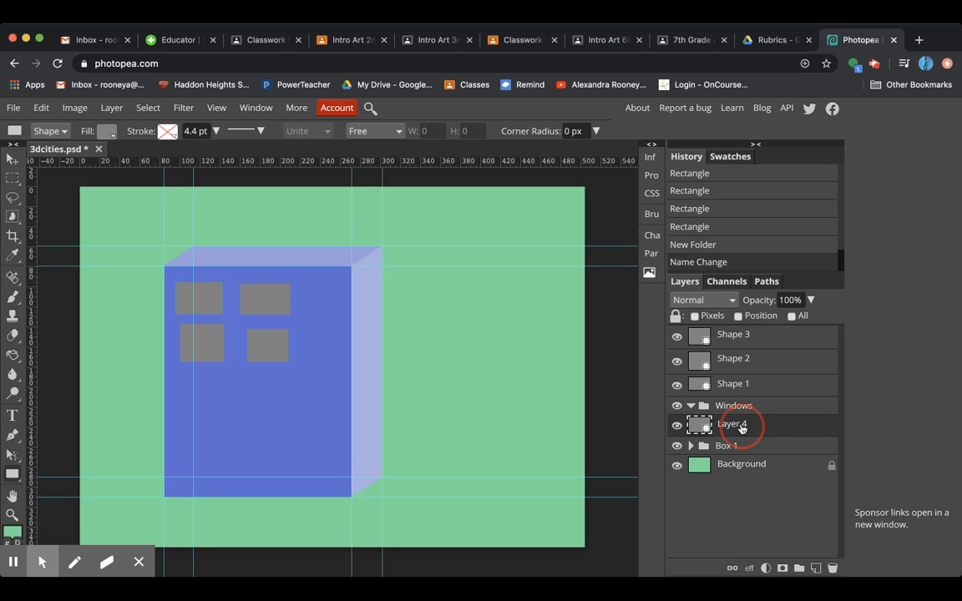
{"action": "mouse_move", "coordinate": [741, 427]}
{"action": "left_mouse_down"}
{"action": "mouse_move", "coordinate": [701, 409]}
{"action": "mouse_move", "coordinate": [740, 422]}
{"action": "left_mouse_up"}
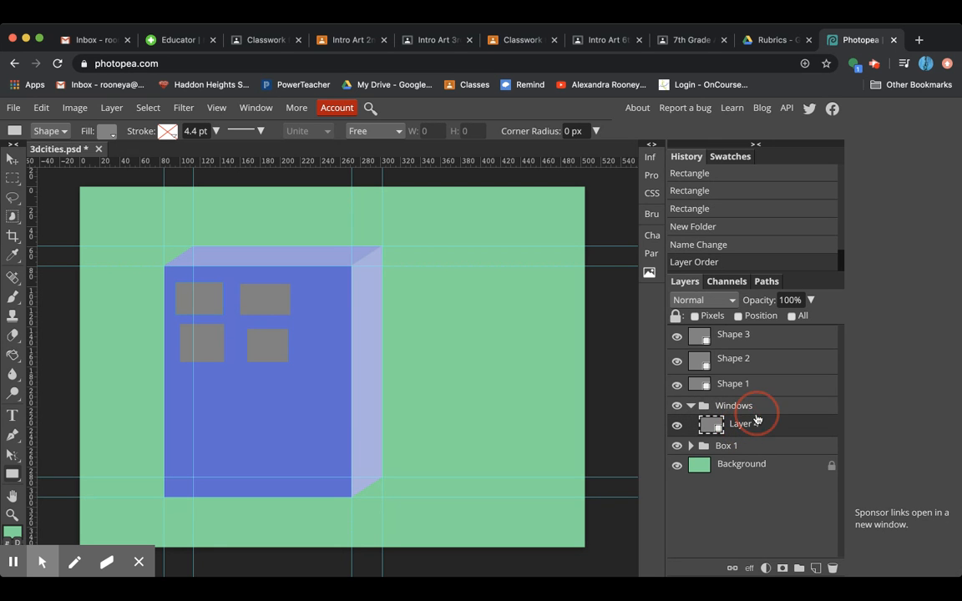
{"action": "left_click", "coordinate": [731, 384]}
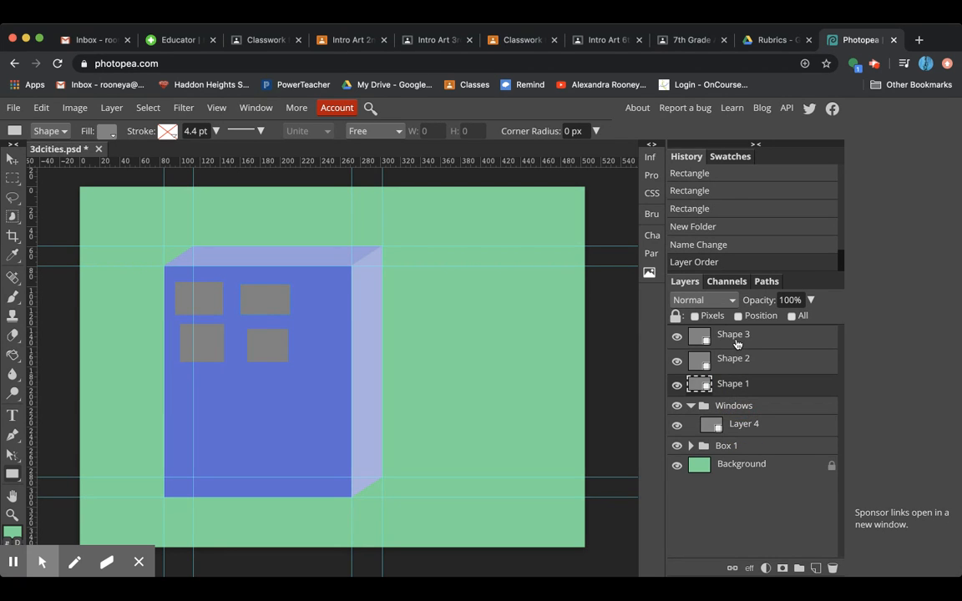
{"action": "left_click", "coordinate": [758, 384]}
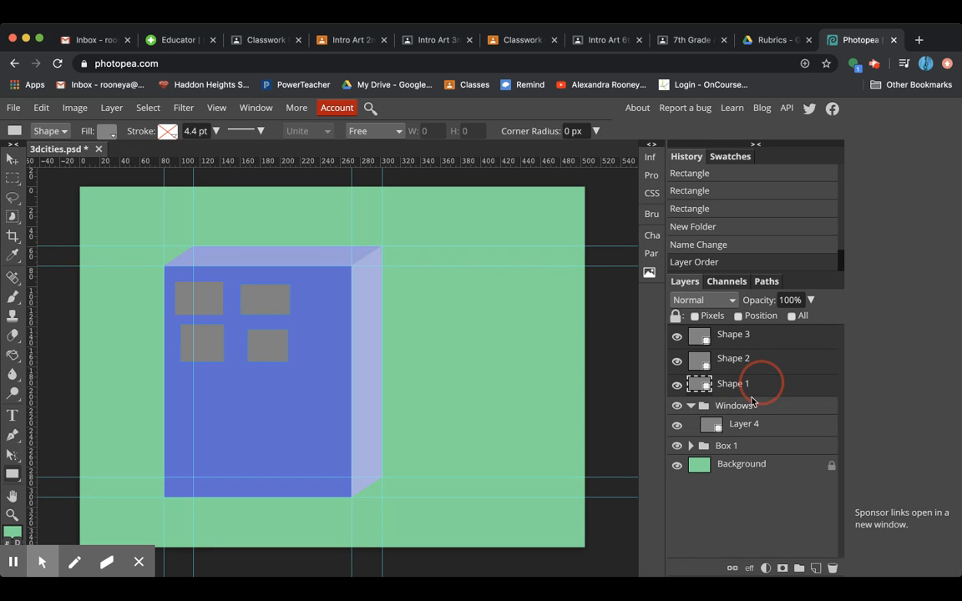
{"action": "mouse_move", "coordinate": [752, 401]}
{"action": "left_mouse_down"}
{"action": "mouse_move", "coordinate": [724, 399]}
{"action": "mouse_move", "coordinate": [730, 391]}
{"action": "mouse_move", "coordinate": [748, 392]}
{"action": "mouse_move", "coordinate": [736, 412]}
{"action": "left_mouse_up"}
{"action": "left_click", "coordinate": [685, 336]}
{"action": "left_click", "coordinate": [691, 336]}
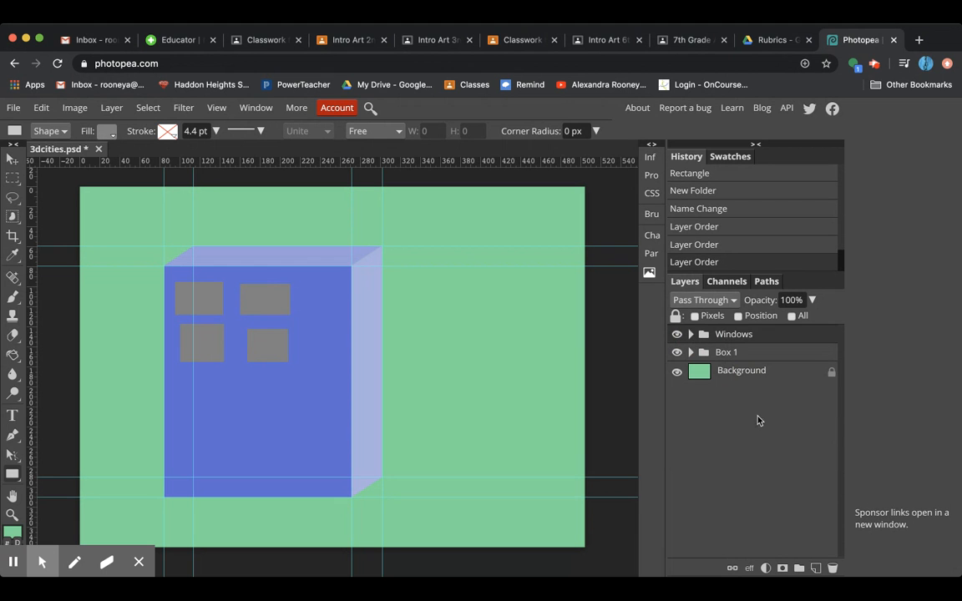
Step: On a new layer, draw a dark navy (080e41) door rectangle about 36 by 55 px at the base of the building's front face
{"action": "left_click", "coordinate": [816, 568]}
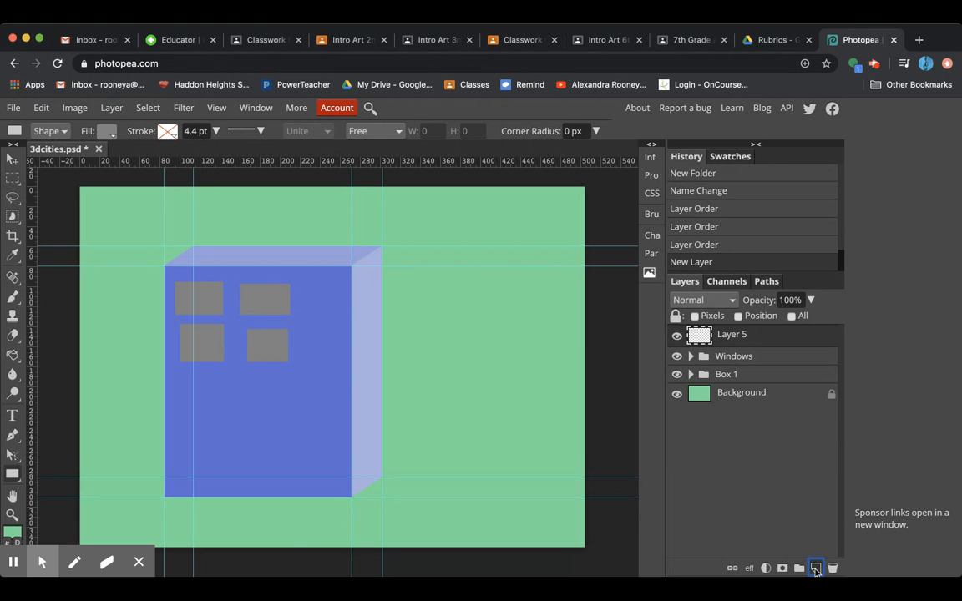
{"action": "left_click", "coordinate": [106, 131]}
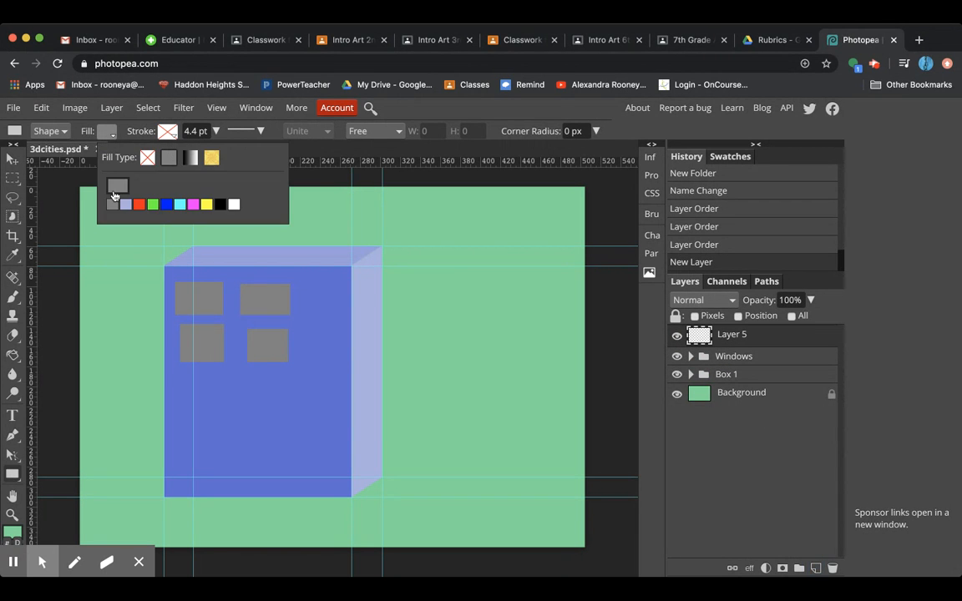
{"action": "left_click", "coordinate": [116, 184]}
{"action": "mouse_move", "coordinate": [147, 308]}
{"action": "left_mouse_down"}
{"action": "mouse_move", "coordinate": [119, 314]}
{"action": "mouse_move", "coordinate": [116, 350]}
{"action": "left_mouse_up"}
{"action": "left_click", "coordinate": [258, 354]}
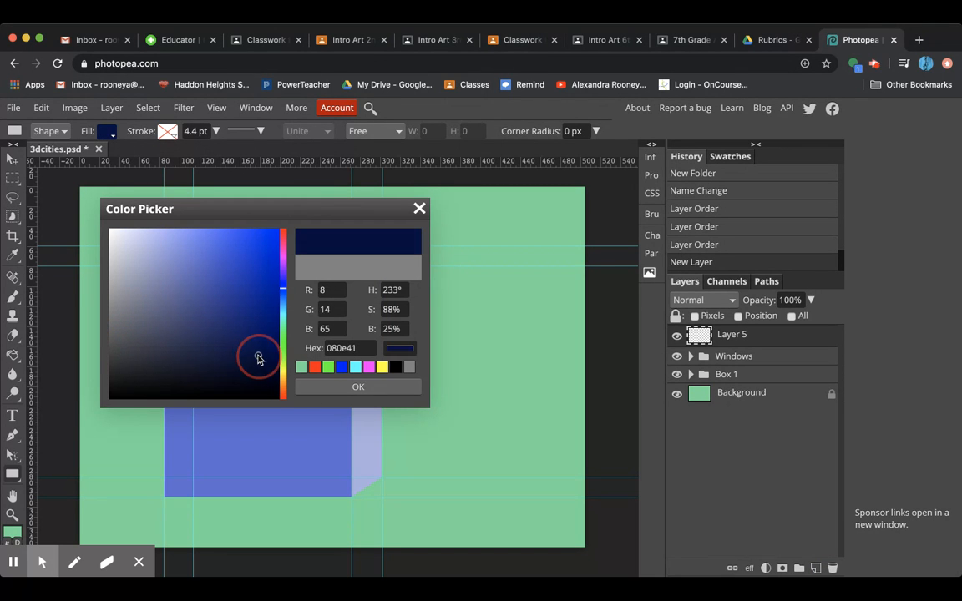
{"action": "left_click", "coordinate": [328, 385]}
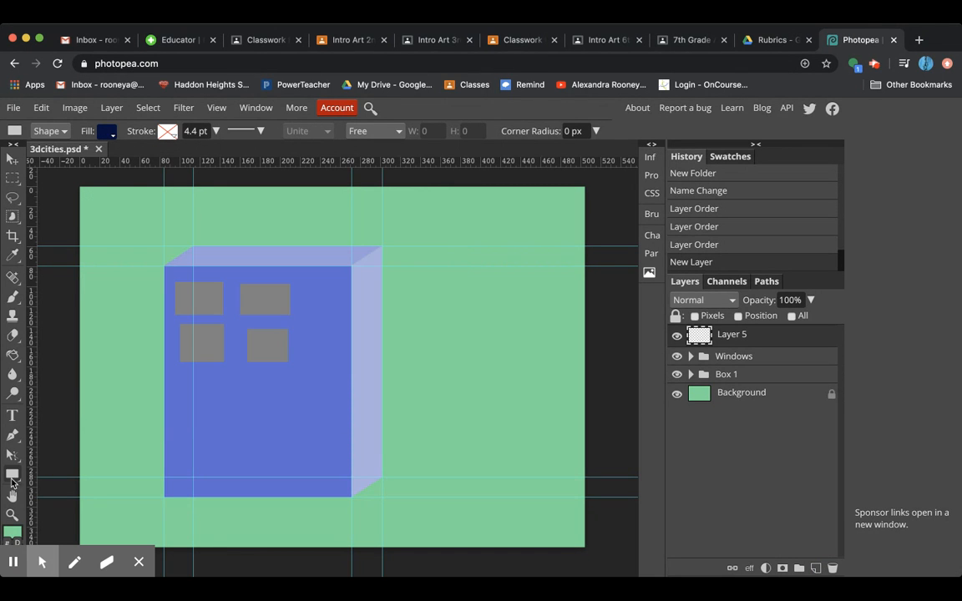
{"action": "left_click_drag", "start_coordinate": [239, 494], "coordinate": [272, 442]}
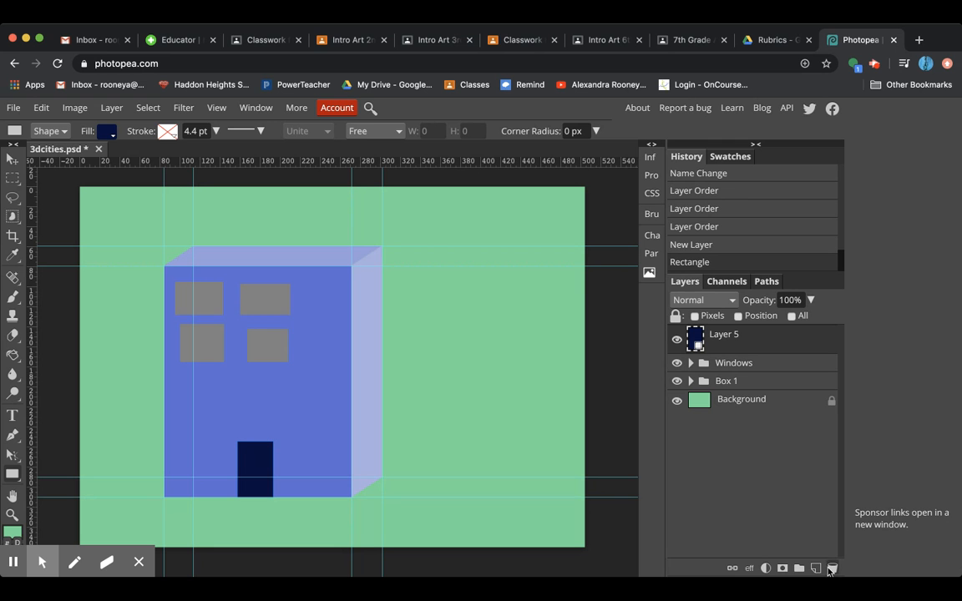
Step: Set up the Brush tool with an olive foreground colour, 6e6e23, and a 9 px size
{"action": "left_click", "coordinate": [13, 295]}
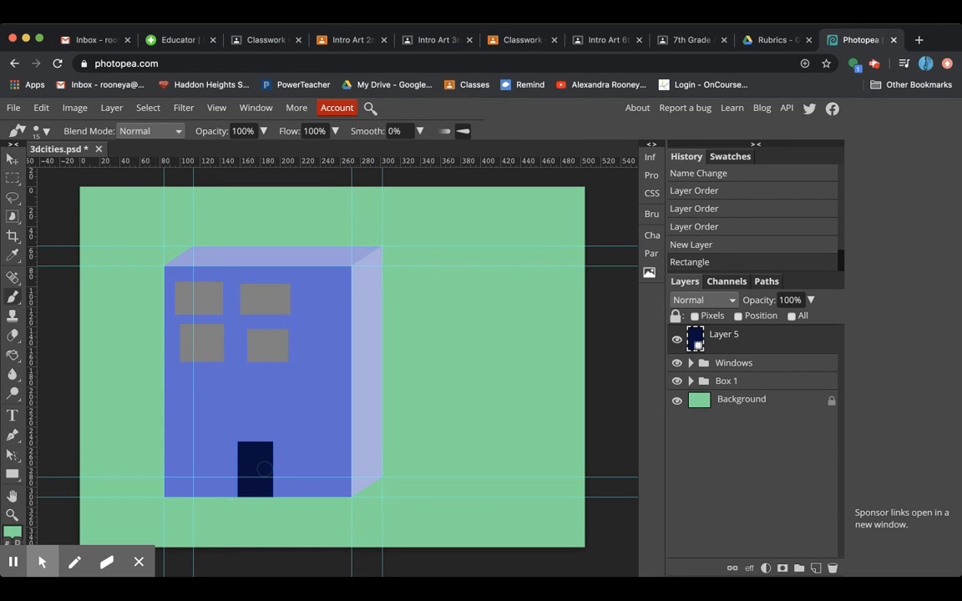
{"action": "left_click", "coordinate": [11, 533]}
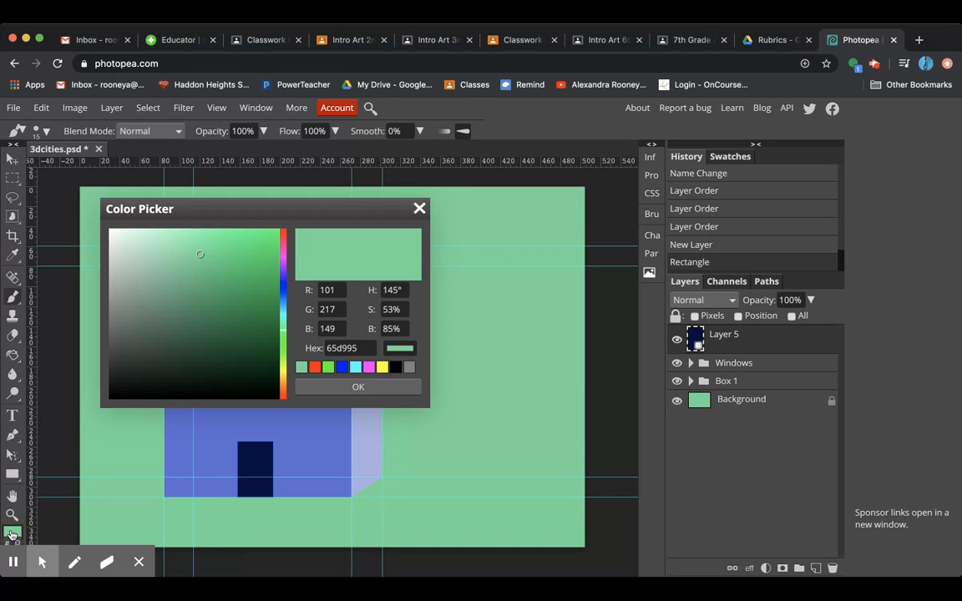
{"action": "left_click_drag", "start_coordinate": [198, 263], "coordinate": [226, 328]}
{"action": "left_click", "coordinate": [382, 367]}
{"action": "left_click", "coordinate": [358, 387]}
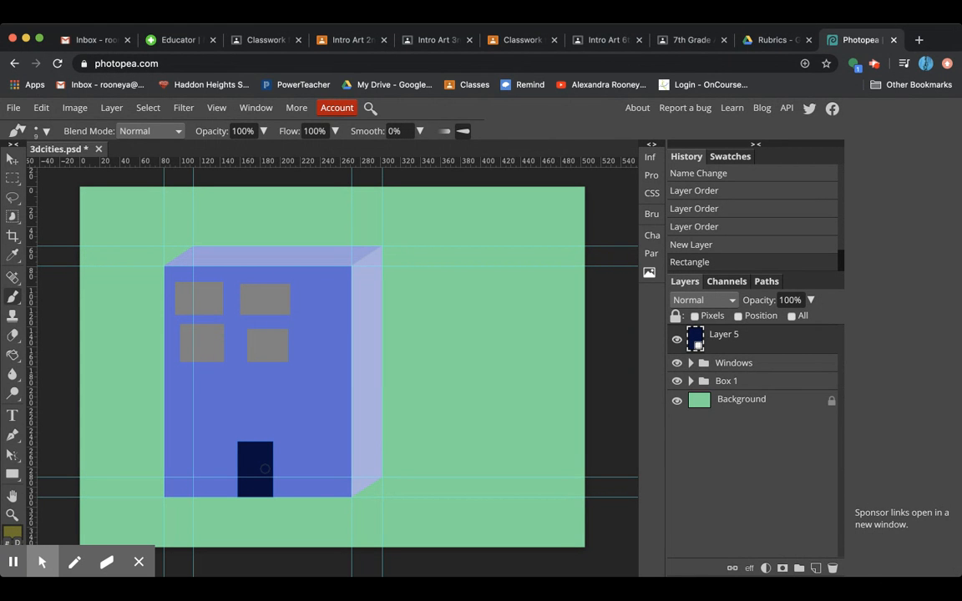
Step: Rasterize the door layer and paint a single olive doorknob dot on the door's right side
{"action": "left_click", "coordinate": [264, 470]}
{"action": "left_click", "coordinate": [73, 111]}
{"action": "mouse_move", "coordinate": [111, 108]}
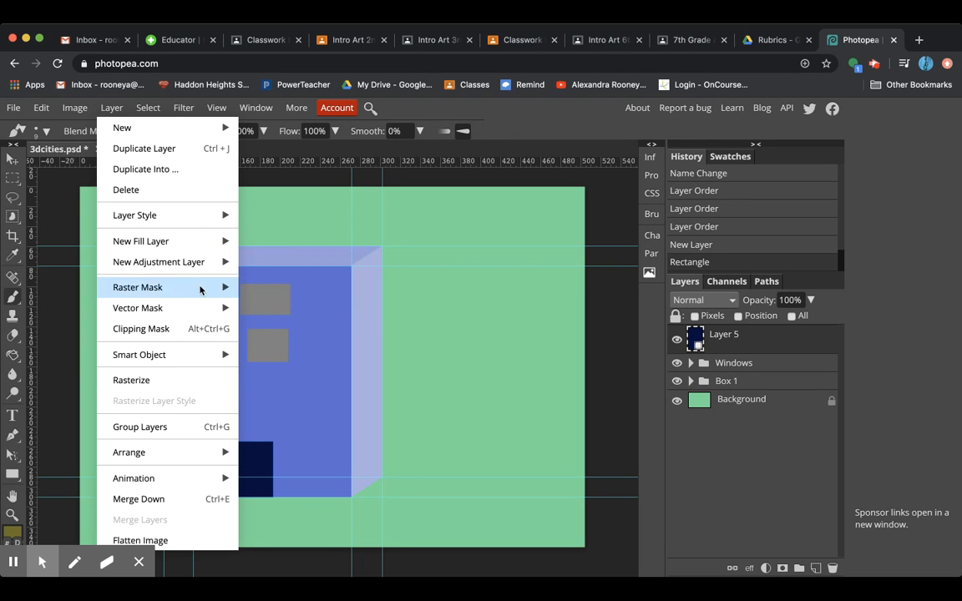
{"action": "left_click", "coordinate": [146, 380]}
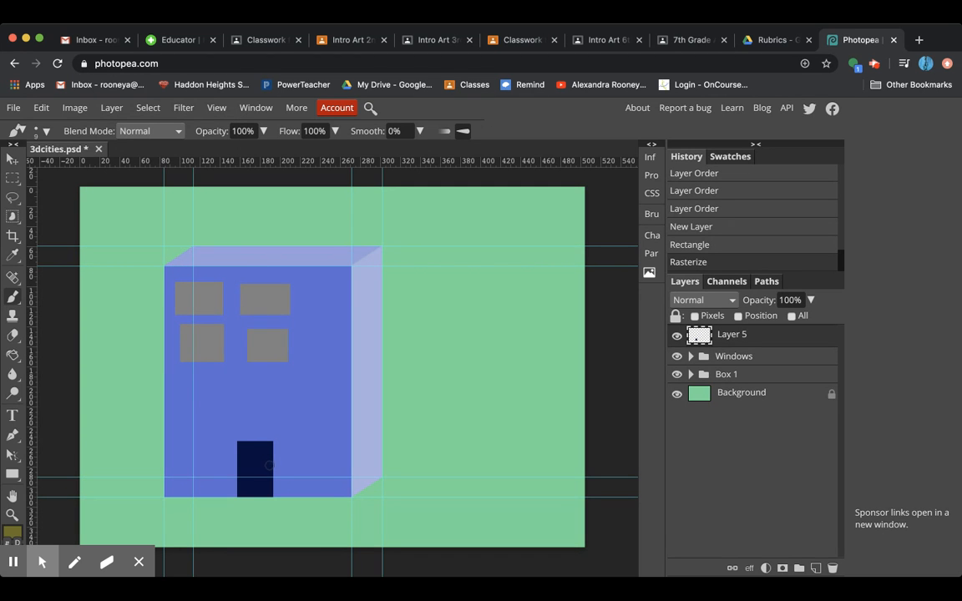
{"action": "left_click", "coordinate": [264, 467]}
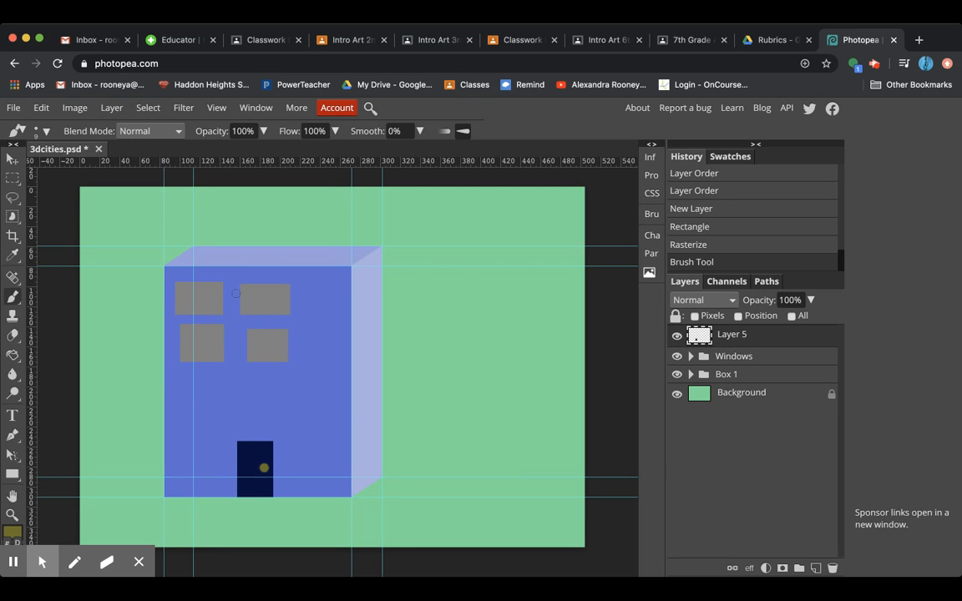
Step: Choose the textured 50 px brush preset and add a new layer above the door layer
{"action": "left_click", "coordinate": [38, 131]}
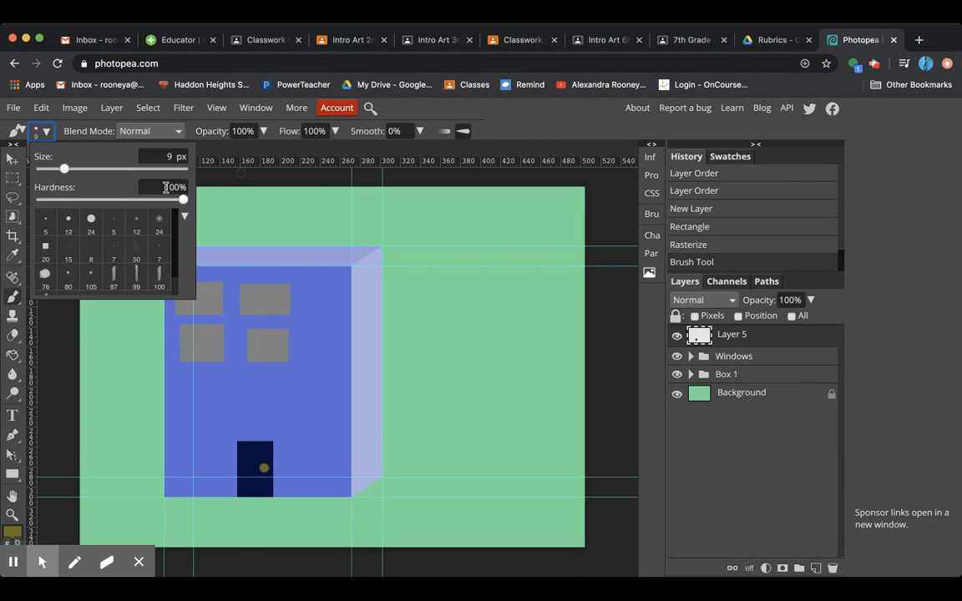
{"action": "left_click", "coordinate": [131, 241]}
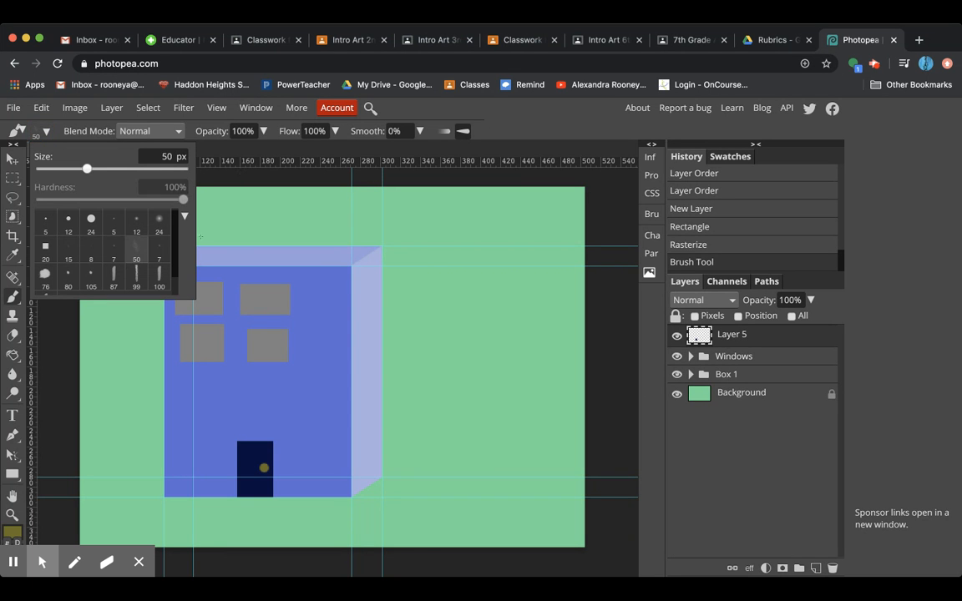
{"action": "left_click", "coordinate": [784, 339]}
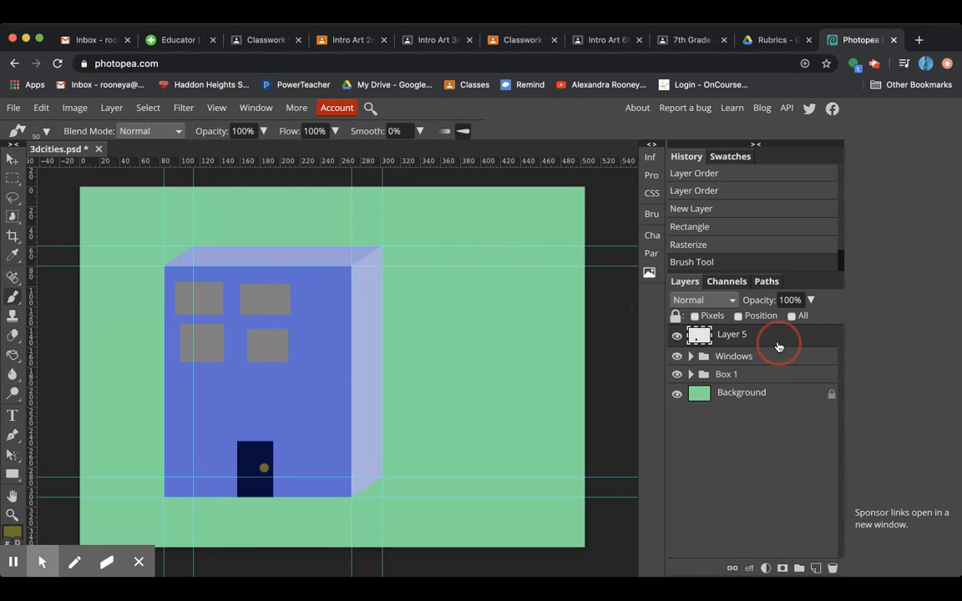
{"action": "left_click", "coordinate": [816, 568]}
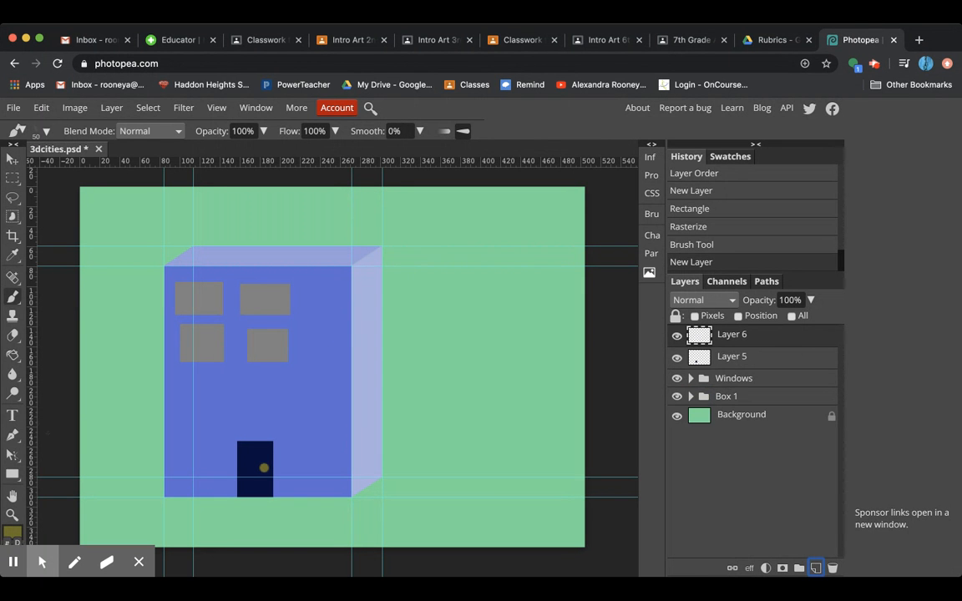
Step: Set the foreground colour to pale yellow and paint textured strokes across the sky and upper building with a brush enlarged to 250 px
{"action": "left_click", "coordinate": [12, 531]}
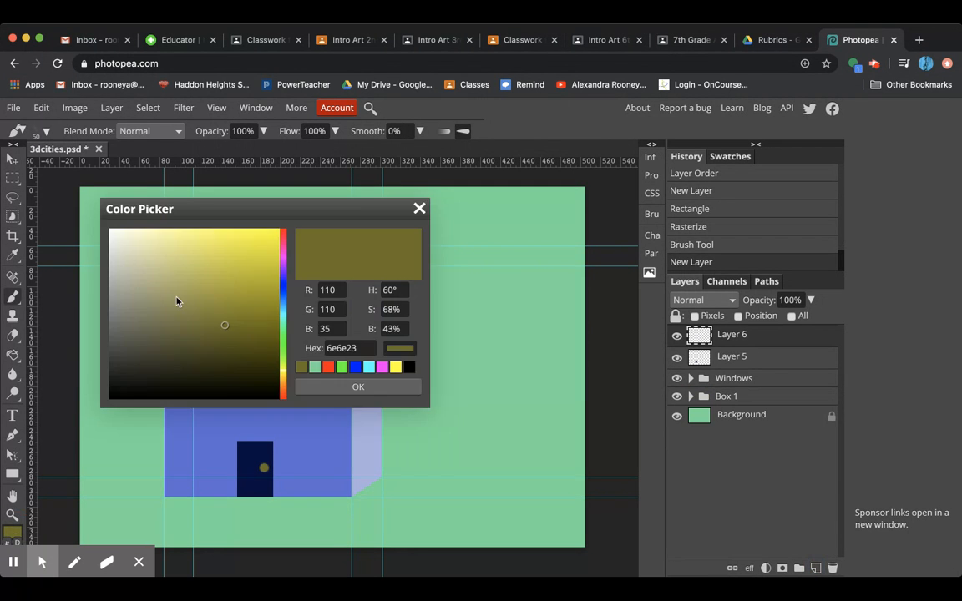
{"action": "left_click_drag", "start_coordinate": [159, 267], "coordinate": [191, 261]}
{"action": "left_click", "coordinate": [351, 386]}
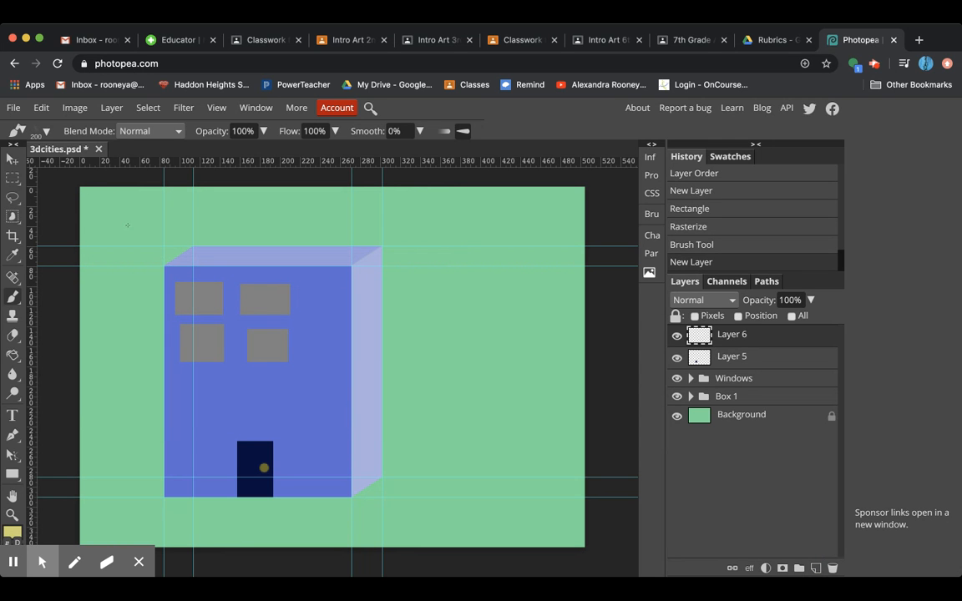
{"action": "mouse_move", "coordinate": [107, 207]}
{"action": "left_mouse_down"}
{"action": "mouse_move", "coordinate": [380, 238]}
{"action": "mouse_move", "coordinate": [500, 228]}
{"action": "mouse_move", "coordinate": [570, 246]}
{"action": "mouse_move", "coordinate": [339, 221]}
{"action": "mouse_move", "coordinate": [136, 252]}
{"action": "mouse_move", "coordinate": [109, 308]}
{"action": "mouse_move", "coordinate": [570, 263]}
{"action": "mouse_move", "coordinate": [245, 275]}
{"action": "mouse_move", "coordinate": [135, 304]}
{"action": "mouse_move", "coordinate": [408, 258]}
{"action": "mouse_move", "coordinate": [367, 234]}
{"action": "left_mouse_up"}
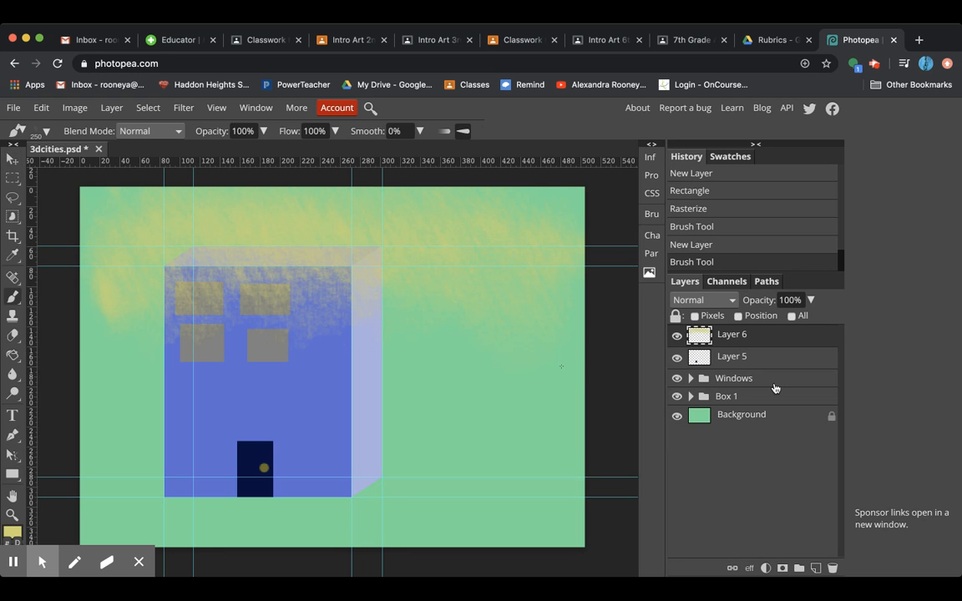
Step: Save the artwork as a PSD and export a JPG copy at 504 by 360 px and 70% quality
{"action": "left_click", "coordinate": [15, 106]}
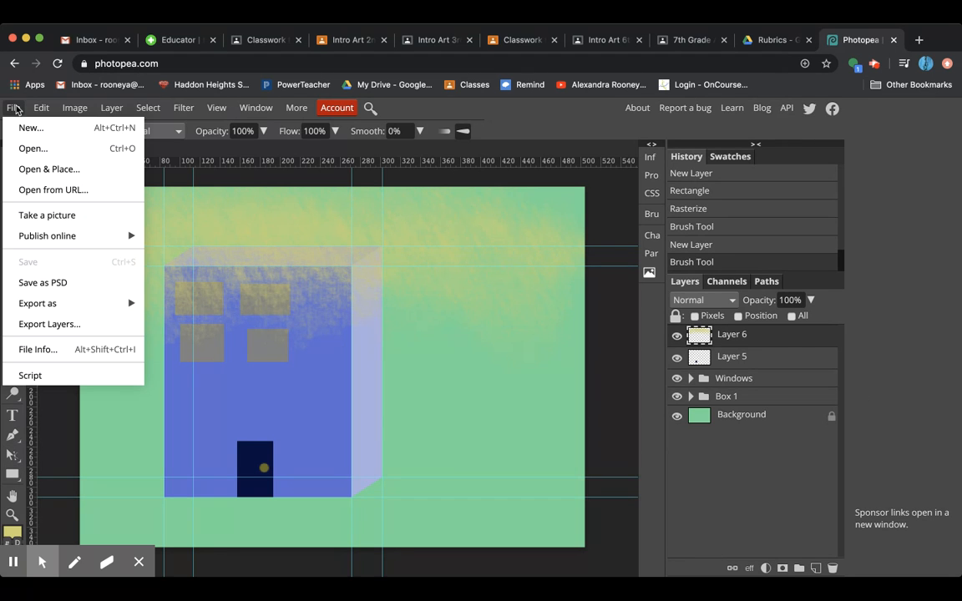
{"action": "left_click", "coordinate": [75, 284]}
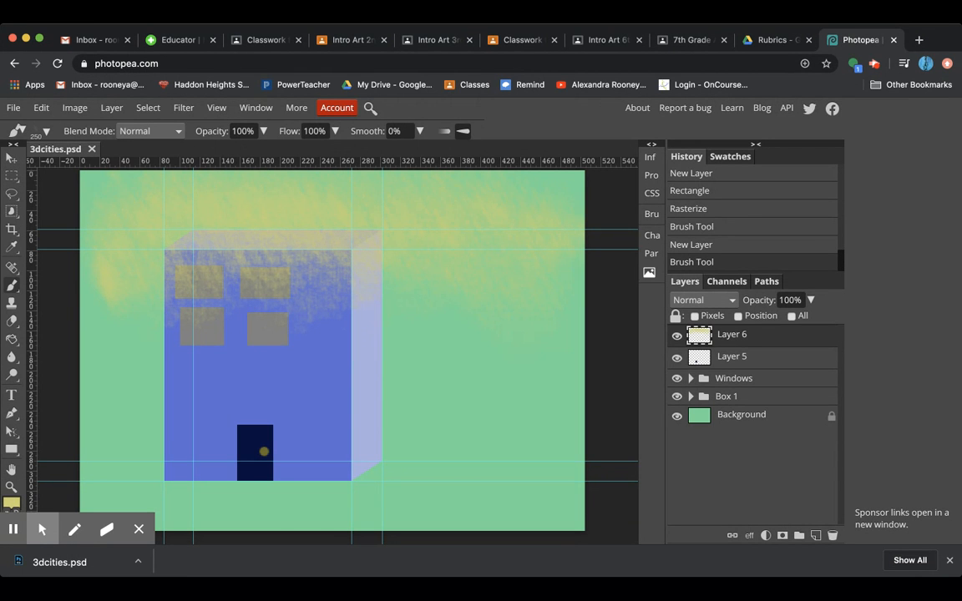
{"action": "left_click", "coordinate": [13, 108]}
{"action": "left_click", "coordinate": [83, 308]}
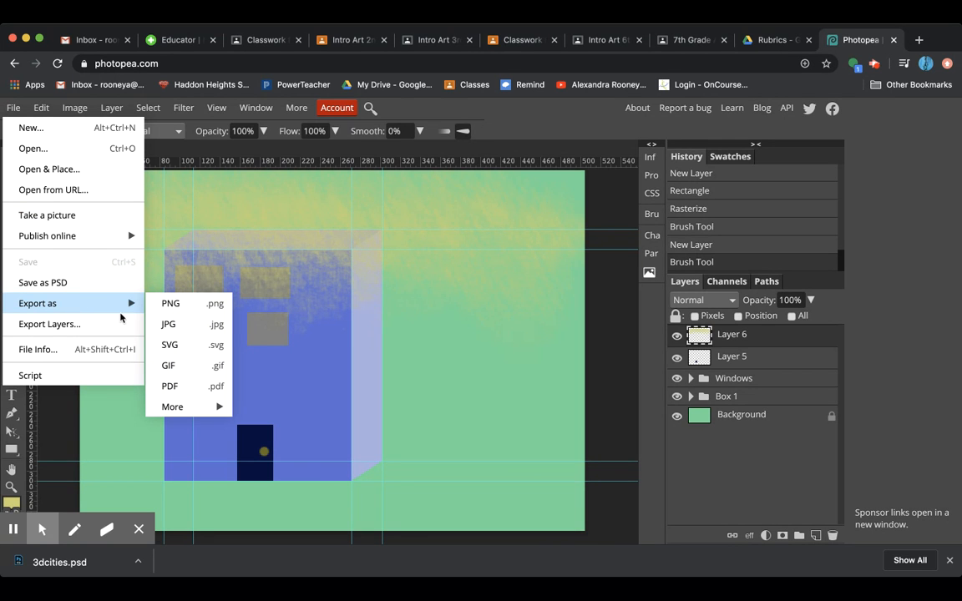
{"action": "left_click", "coordinate": [170, 322]}
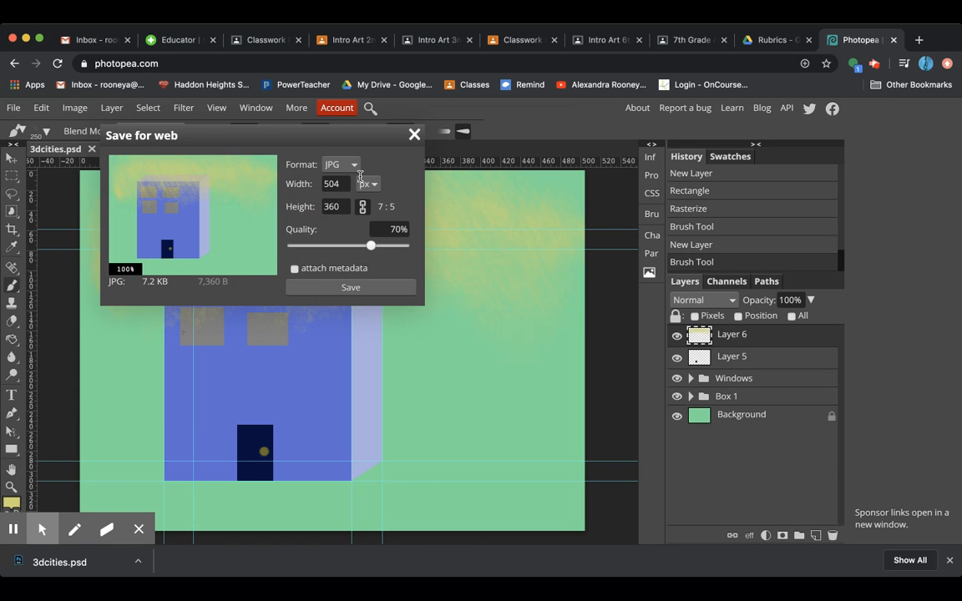
{"action": "left_click", "coordinate": [355, 287]}
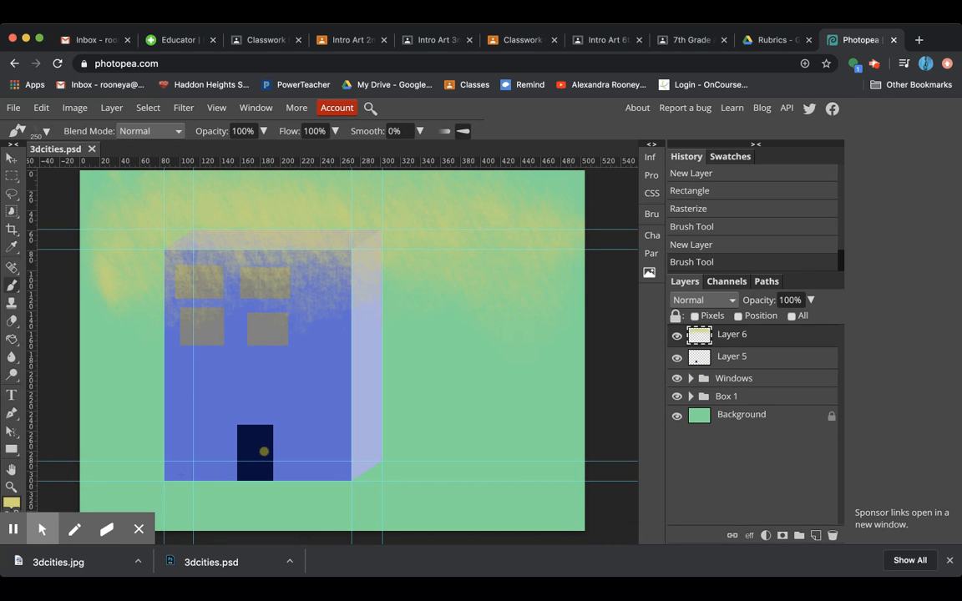
Step: Switch to the Move tool
{"action": "left_click", "coordinate": [11, 157]}
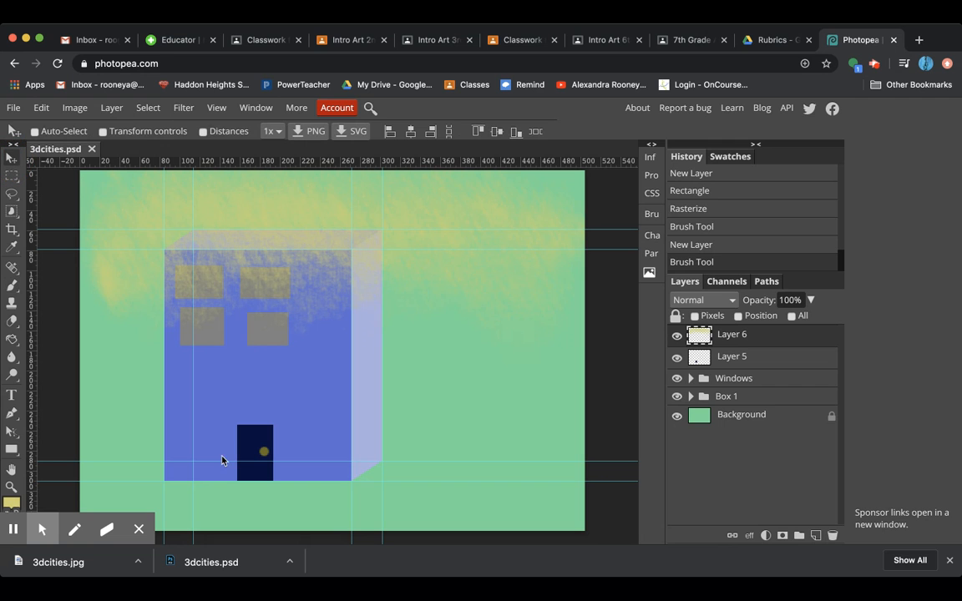